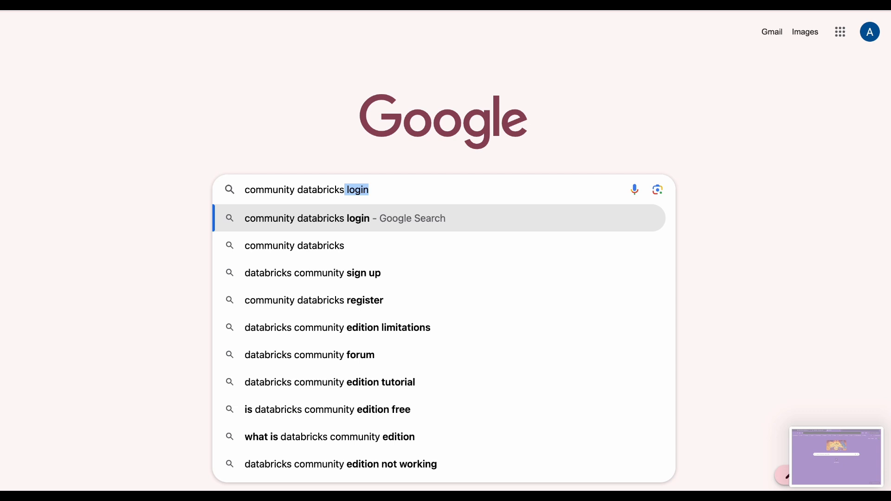
Search for "databricks community sign up" and open the Try Databricks for Free result
{"action": "left_click", "coordinate": [418, 274]}
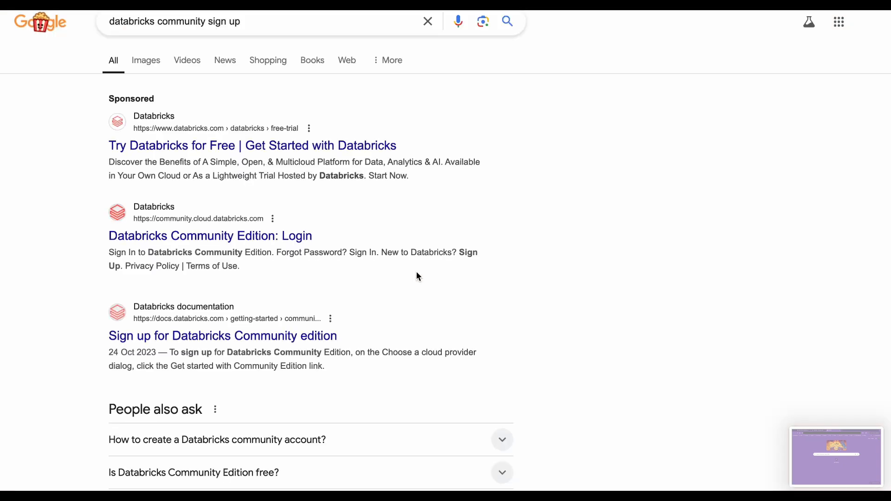
{"action": "left_click", "coordinate": [249, 152]}
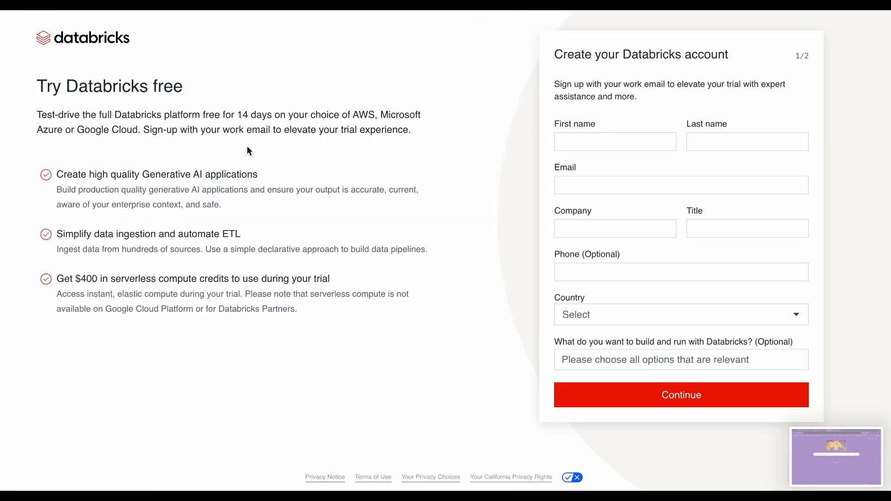
Fill in the first name and last name in the Databricks account form
{"action": "left_click", "coordinate": [645, 136]}
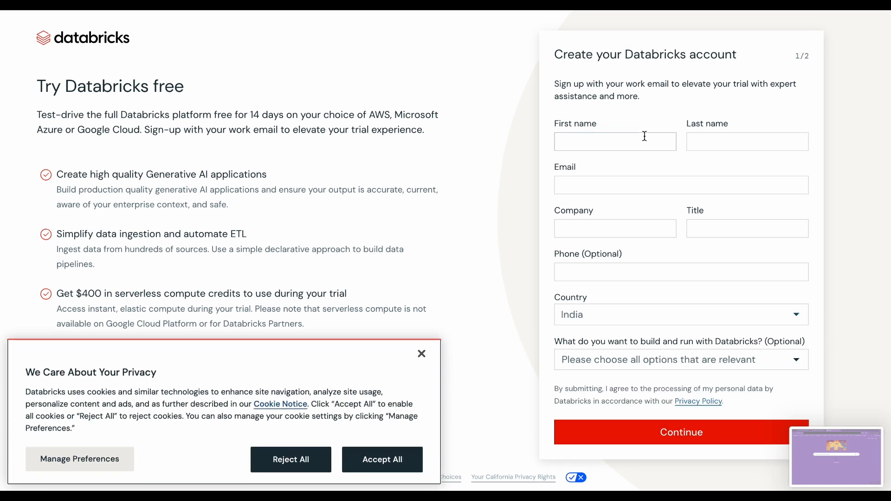
{"action": "left_click", "coordinate": [645, 136]}
{"action": "type", "text": "databricks"}
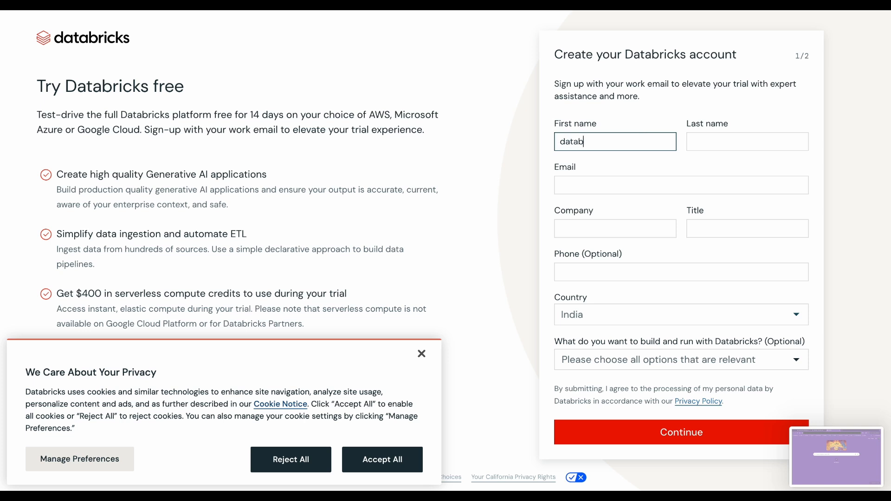
{"action": "key", "text": "BackSpace"}
{"action": "type", "text": "sq"}
{"action": "key", "text": "BackSpace"}
{"action": "type", "text": "s"}
{"action": "key", "text": "Tab"}
{"action": "type", "text": "demo"}
{"action": "key", "text": "Tab"}
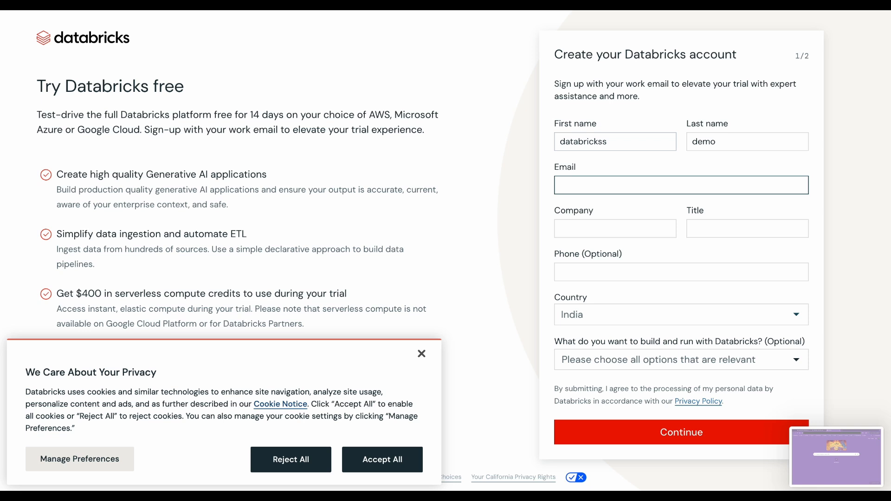
Copy the e-mail address from the Google account details and paste it as the sign-up e-mail
{"action": "type", "text": "ari"}
{"action": "key", "text": "BackSpace"}
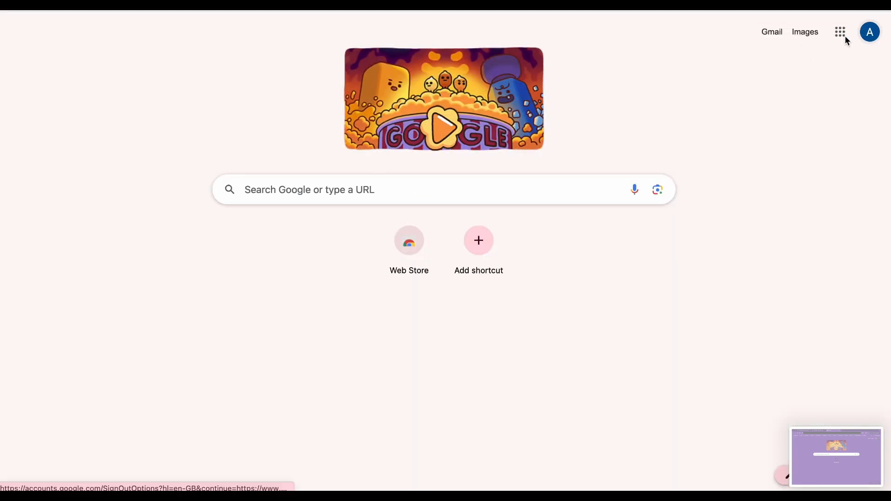
{"action": "left_click", "coordinate": [871, 34]}
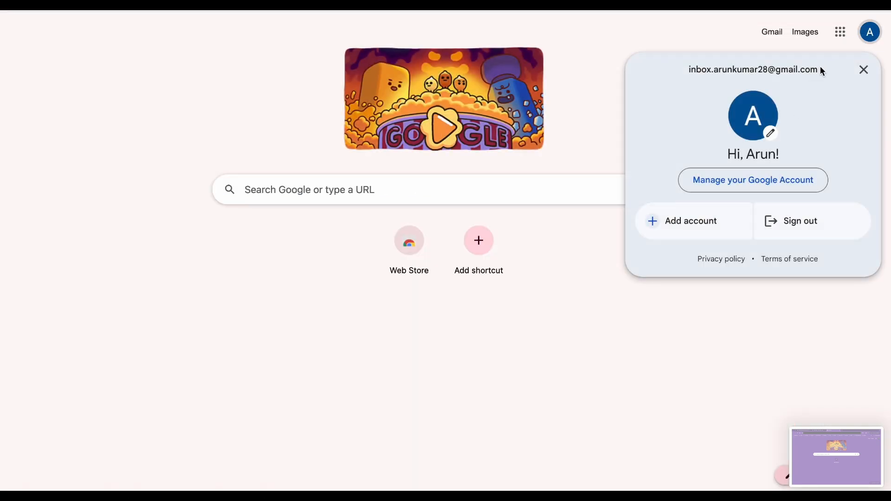
{"action": "left_click_drag", "start_coordinate": [820, 69], "coordinate": [680, 69]}
{"action": "key", "text": "ctrl+c"}
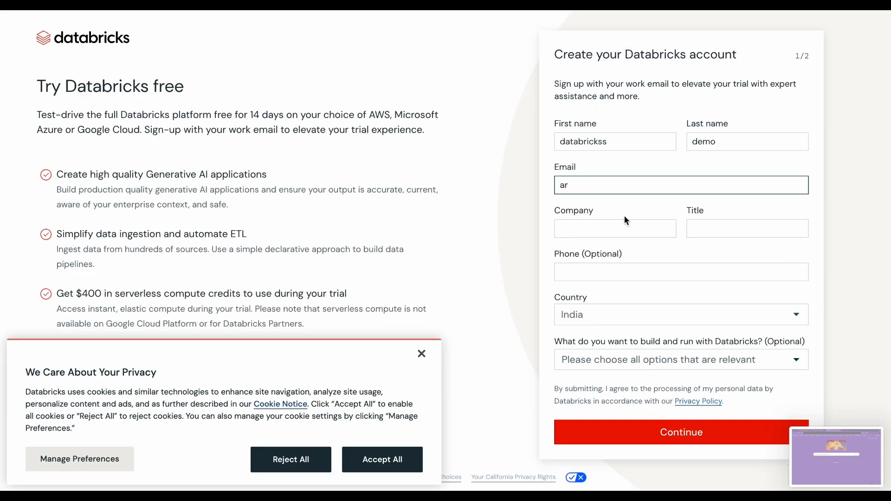
{"action": "key", "text": "BackSpace"}
{"action": "key", "text": "BackSpace"}
{"action": "key", "text": "ctrl+v"}
Dismiss the corporate e-mail notice, then enter xyz as the company and data engineer as the title
{"action": "left_click", "coordinate": [575, 226]}
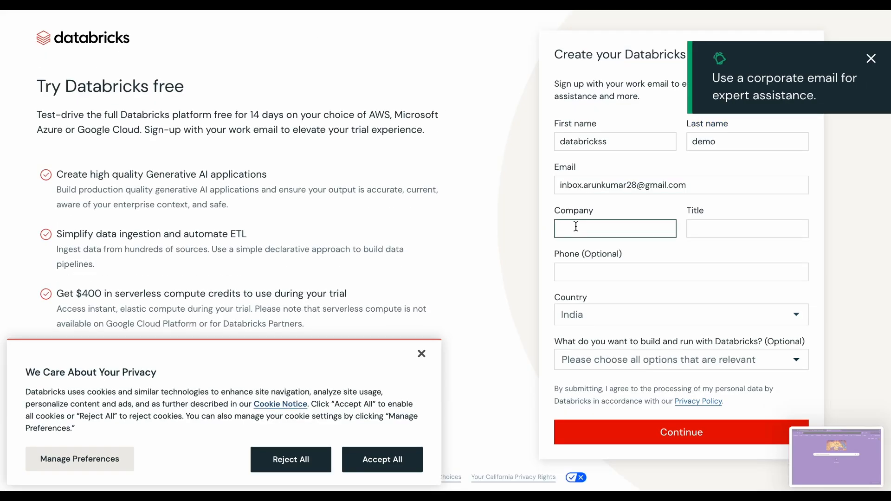
{"action": "left_click", "coordinate": [871, 58]}
{"action": "left_click", "coordinate": [600, 230]}
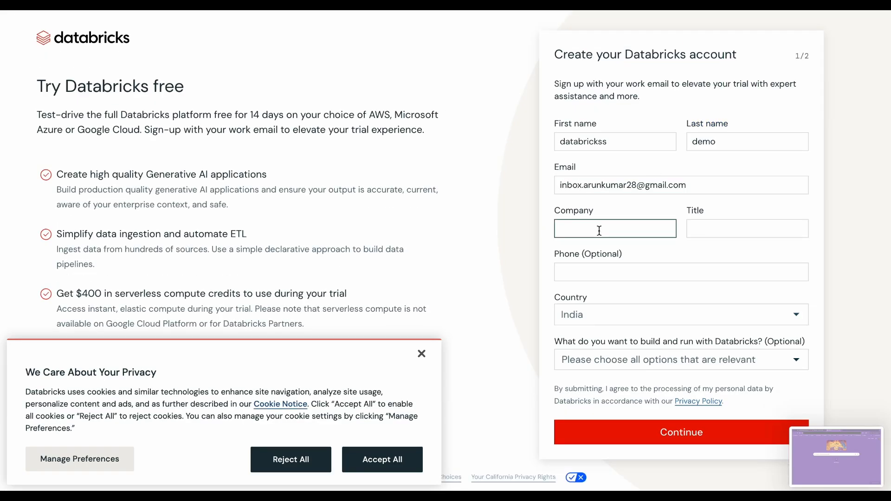
{"action": "type", "text": "xyx"}
{"action": "key", "text": "Tab"}
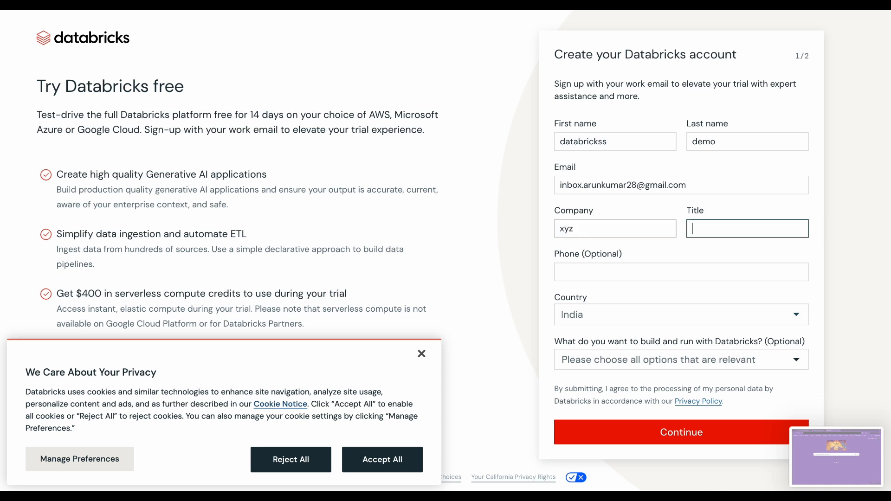
{"action": "type", "text": "data engineer"}
{"action": "left_click", "coordinate": [586, 271]}
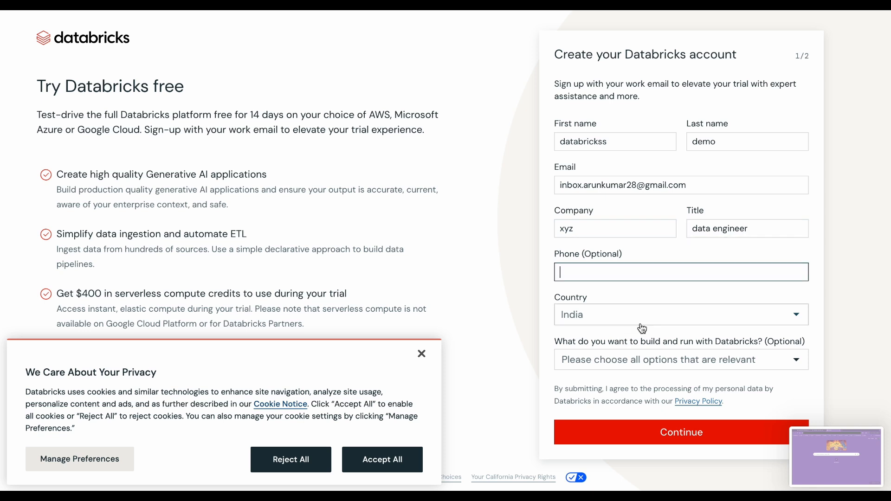
Submit the account details without choosing any intended uses and get started with Community Edition
{"action": "left_click", "coordinate": [642, 361]}
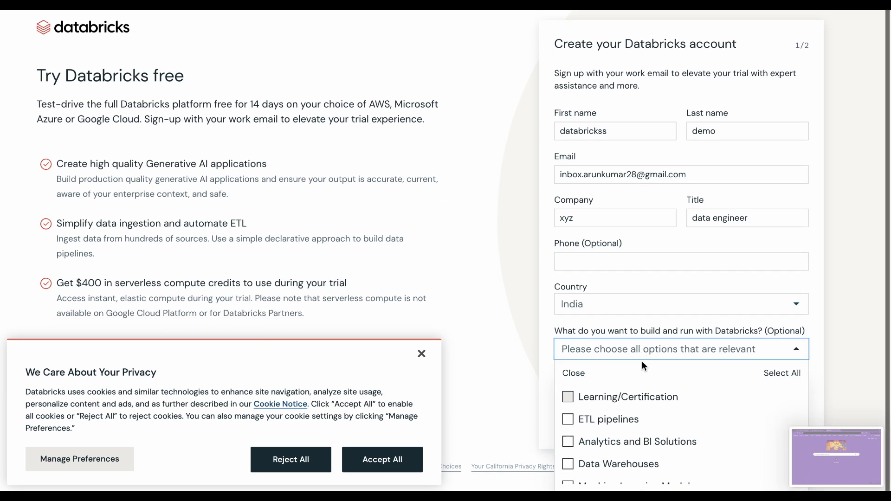
{"action": "left_click", "coordinate": [657, 346]}
{"action": "left_click", "coordinate": [665, 435]}
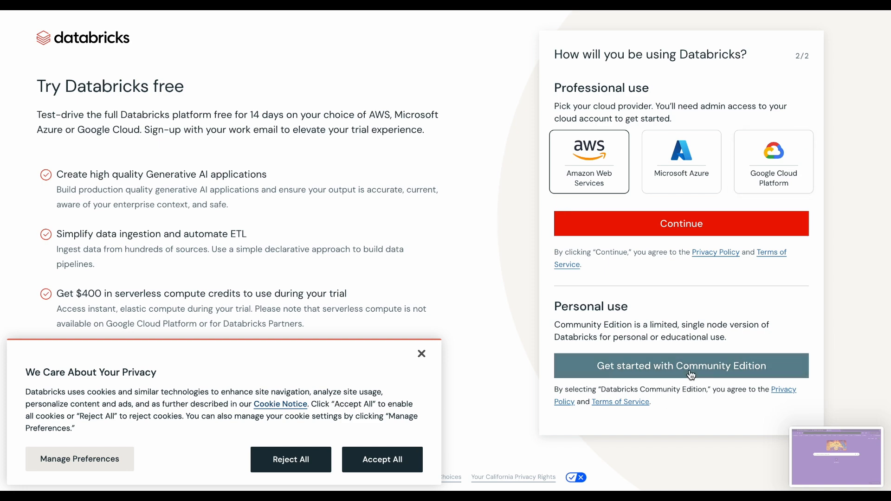
{"action": "left_click", "coordinate": [691, 375]}
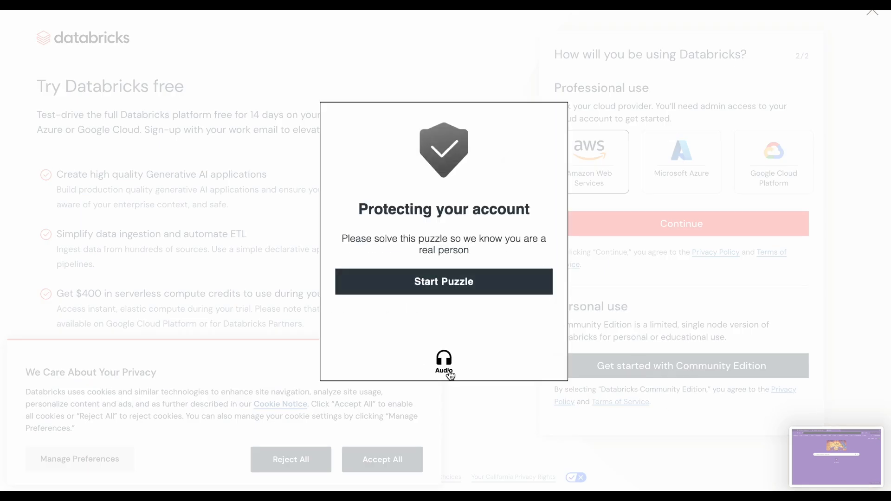
Solve the verification puzzle by rotating the chair to face the hand's direction, and submit the answer
{"action": "left_click", "coordinate": [477, 281]}
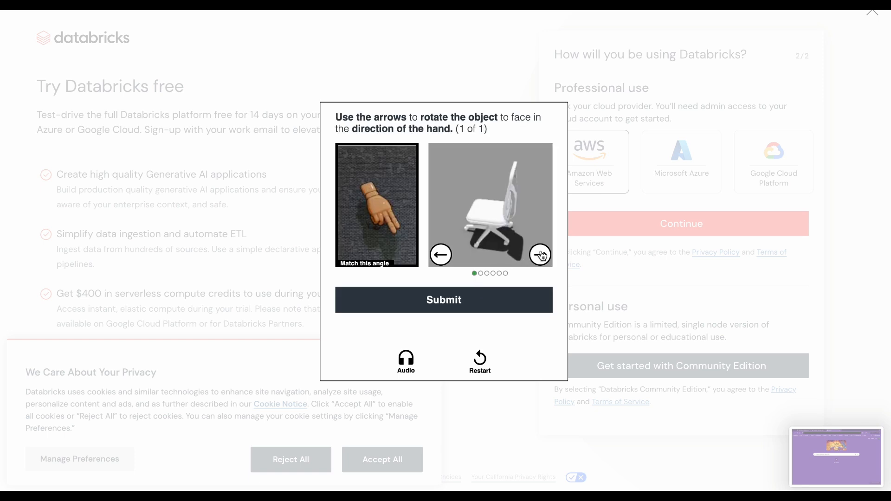
{"action": "left_click", "coordinate": [540, 255]}
{"action": "left_click", "coordinate": [540, 254]}
{"action": "left_click", "coordinate": [540, 254]}
{"action": "left_click", "coordinate": [540, 255]}
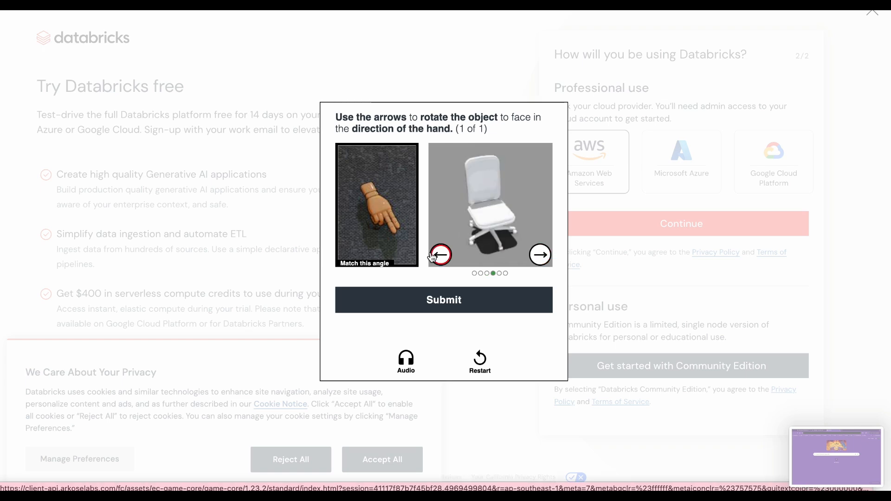
{"action": "left_click", "coordinate": [445, 306]}
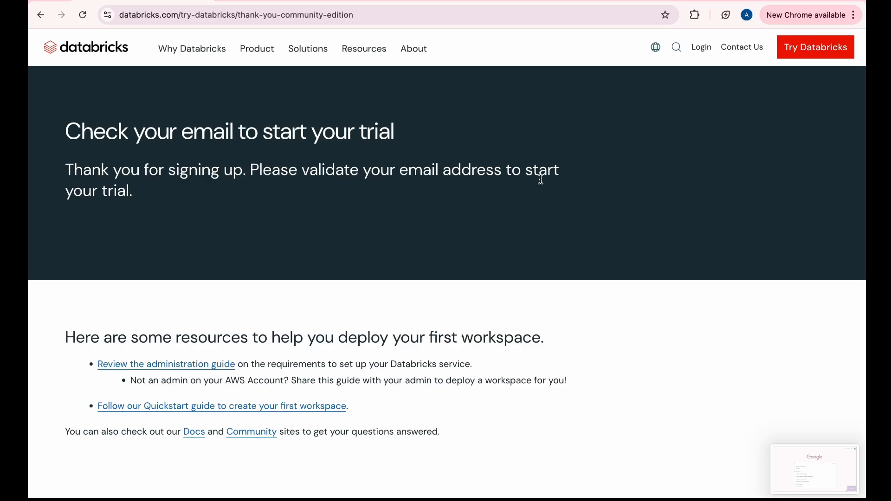
Open the Databricks welcome message in Gmail and follow its link to the Community Edition password page
{"action": "left_click", "coordinate": [226, 1]}
{"action": "left_click", "coordinate": [760, 68]}
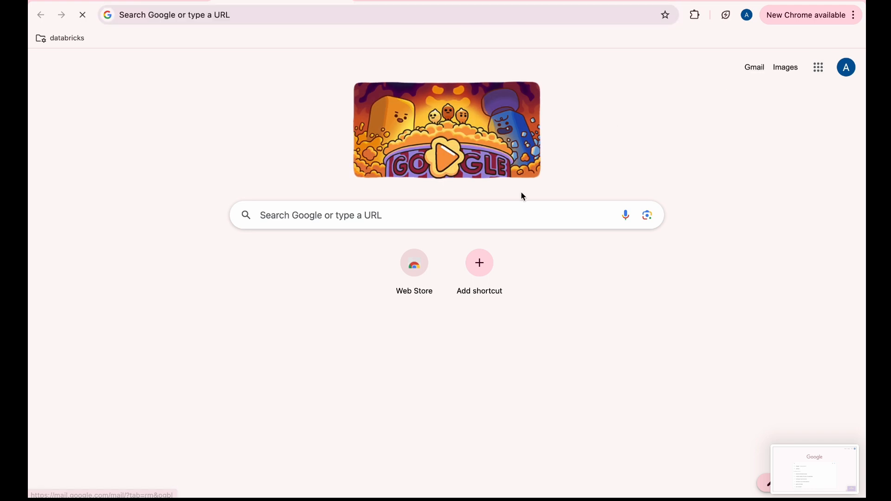
{"action": "left_click", "coordinate": [462, 139]}
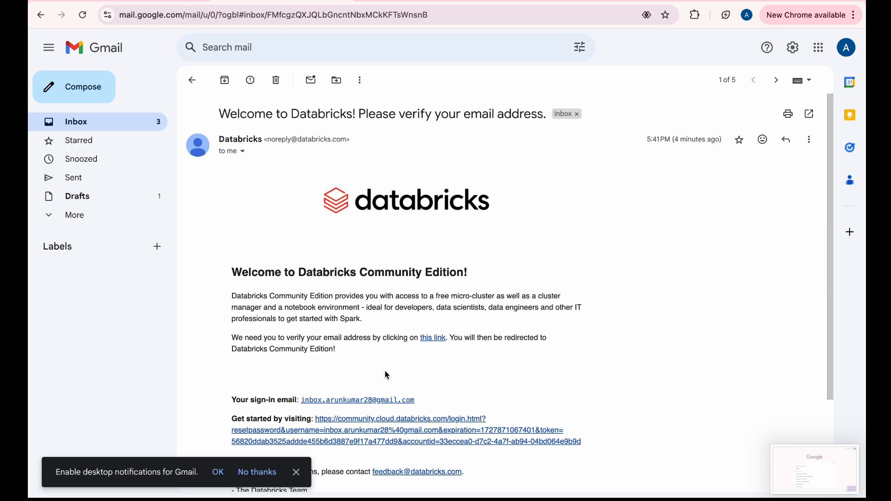
{"action": "scroll", "coordinate": [385, 370], "scroll_direction": "down", "scroll_amount": 3}
{"action": "left_click", "coordinate": [414, 307]}
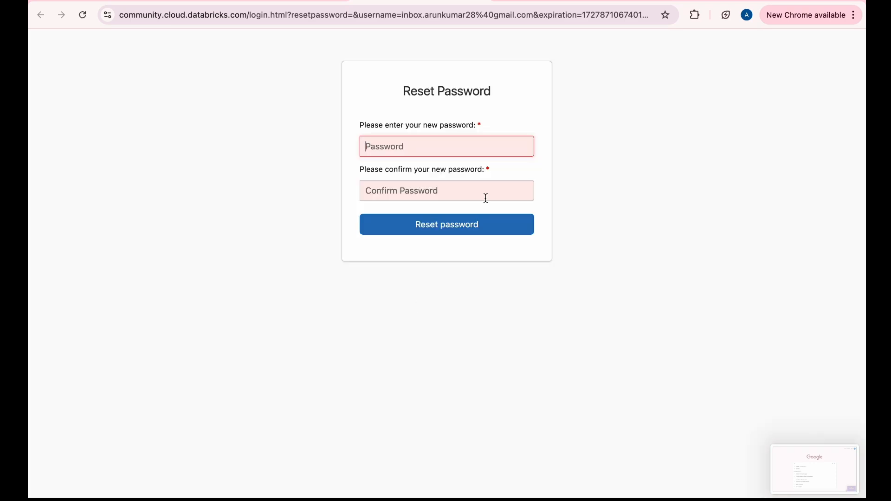
{"action": "left_click", "coordinate": [467, 144]}
{"action": "type", "text": "••"}
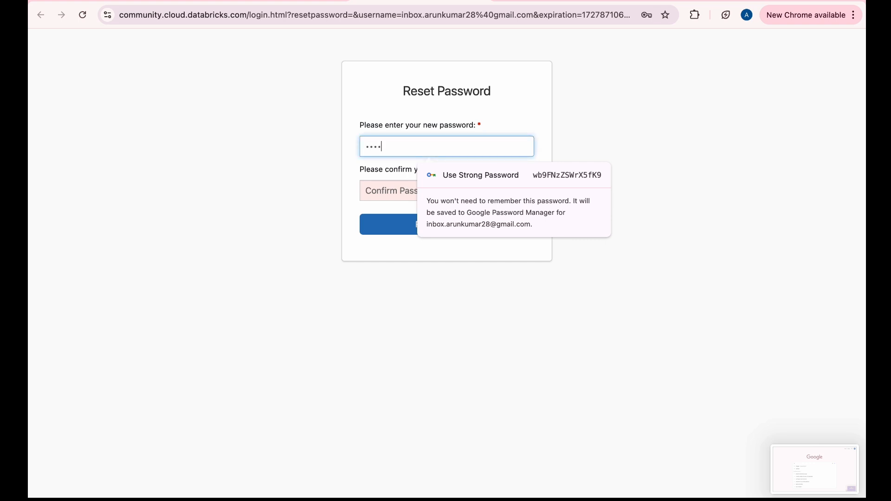
{"action": "type", "text": "••"}
{"action": "key", "text": "BackSpace"}
{"action": "key", "text": "BackSpace"}
{"action": "key", "text": "BackSpace"}
{"action": "key", "text": "BackSpace"}
{"action": "type", "text": "••••"}
{"action": "key", "text": "BackSpace"}
{"action": "key", "text": "BackSpace"}
{"action": "key", "text": "BackSpace"}
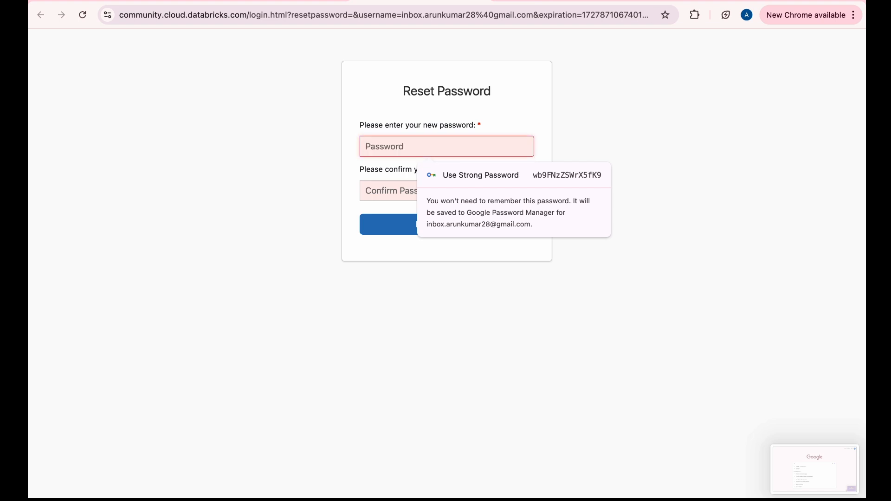
Enter the new account password, repeat it as confirmation, and submit the password reset
{"action": "type", "text": "••••••••••"}
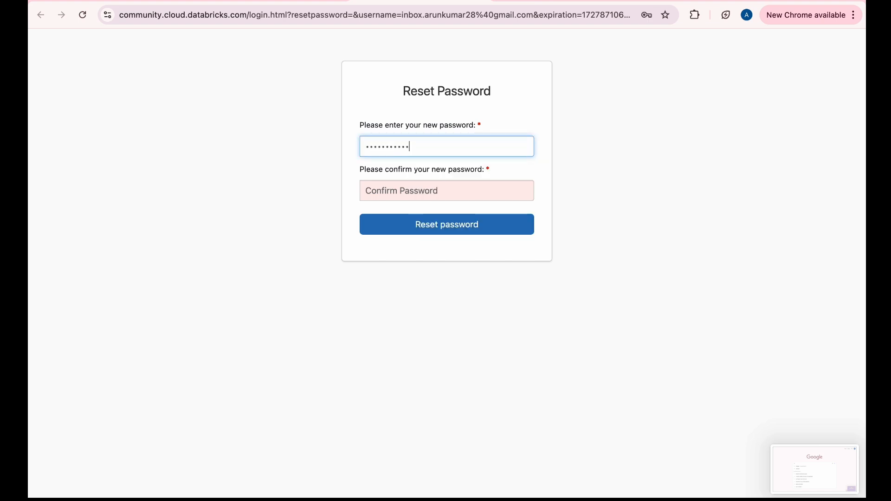
{"action": "left_click", "coordinate": [479, 192]}
{"action": "type", "text": "•••"}
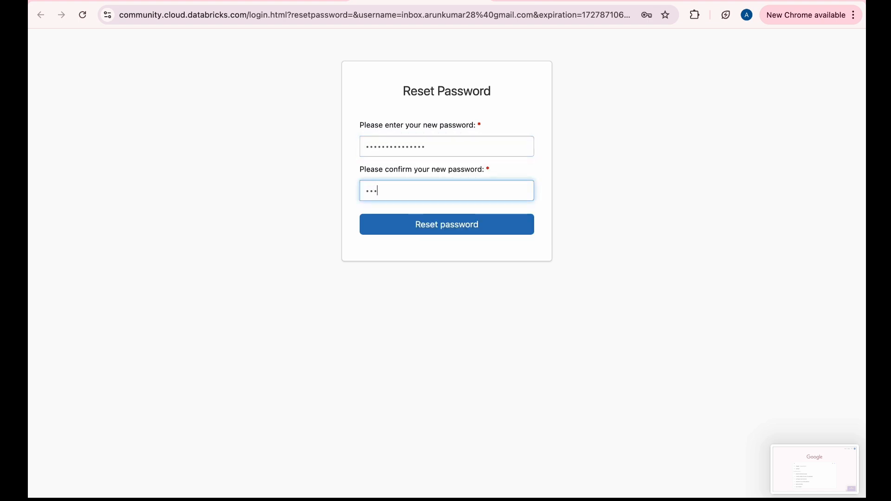
{"action": "type", "text": "•••••••••••••"}
{"action": "left_click", "coordinate": [497, 224]}
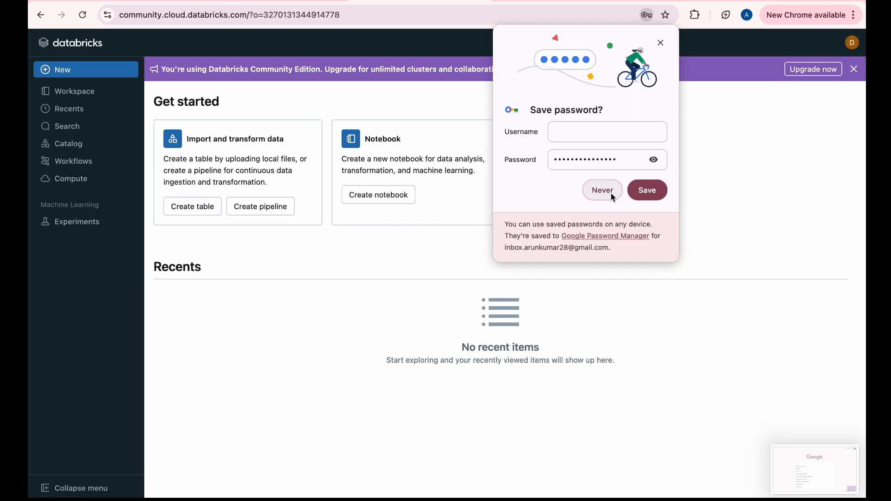
Decline saving the password in the browser and dismiss the Community Edition upgrade banner
{"action": "left_click", "coordinate": [612, 194]}
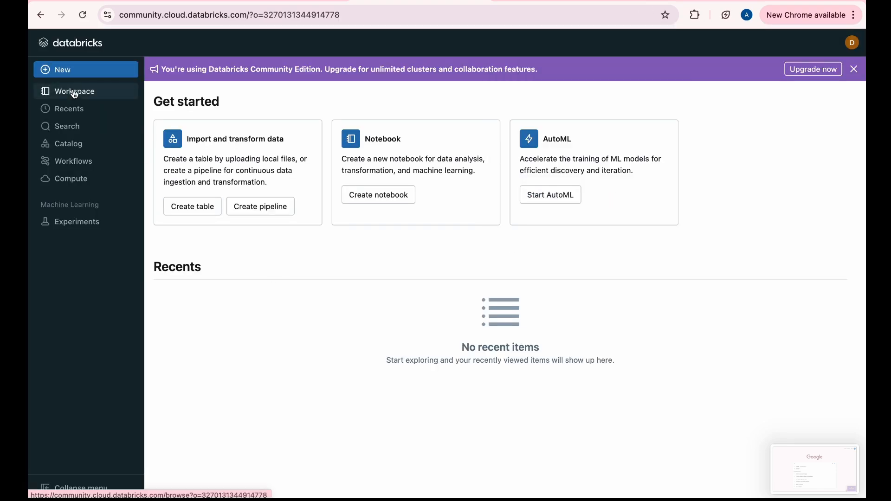
{"action": "left_click", "coordinate": [855, 69]}
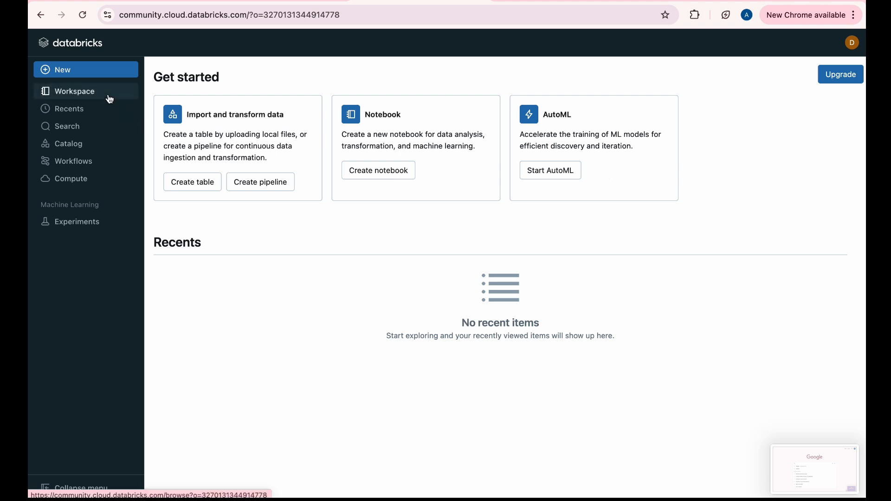
Browse the workspace and view its Shared and Users folders
{"action": "left_click", "coordinate": [110, 99]}
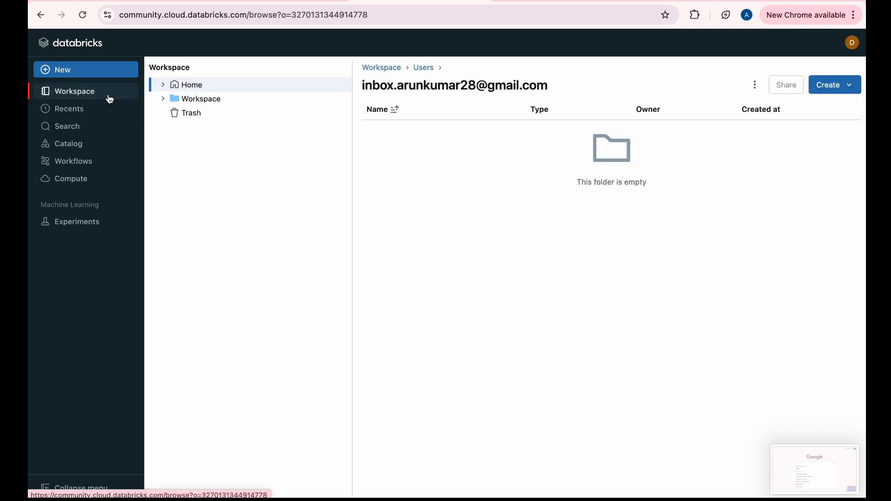
{"action": "left_click", "coordinate": [179, 99]}
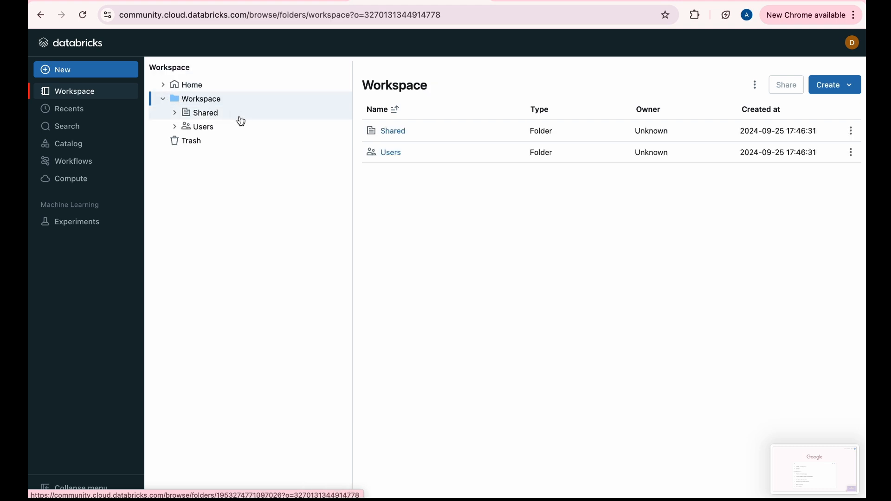
{"action": "left_click", "coordinate": [212, 114]}
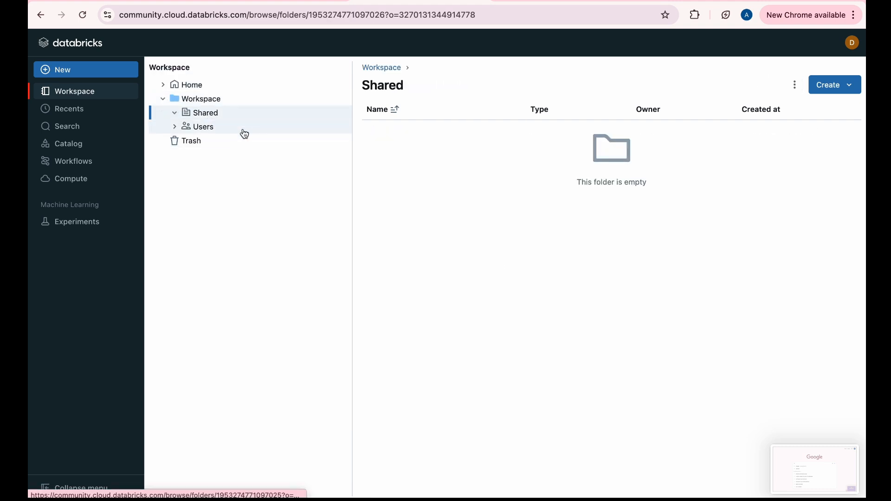
{"action": "left_click", "coordinate": [240, 115]}
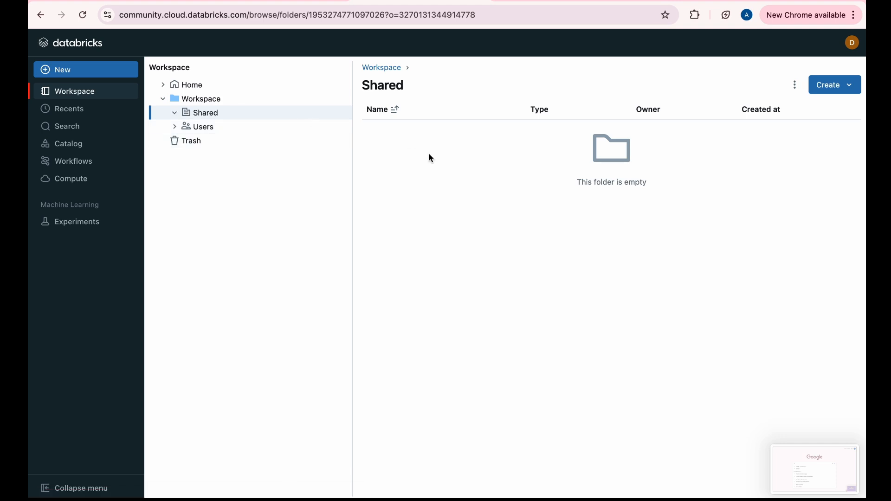
{"action": "left_click", "coordinate": [304, 128]}
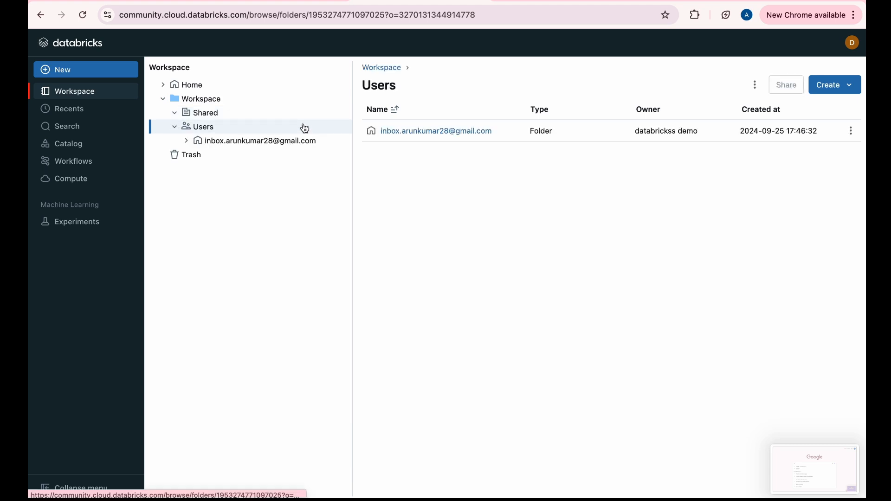
Create a new notebook in the user's own workspace folder and rename it my-notebook-one
{"action": "left_click", "coordinate": [304, 148]}
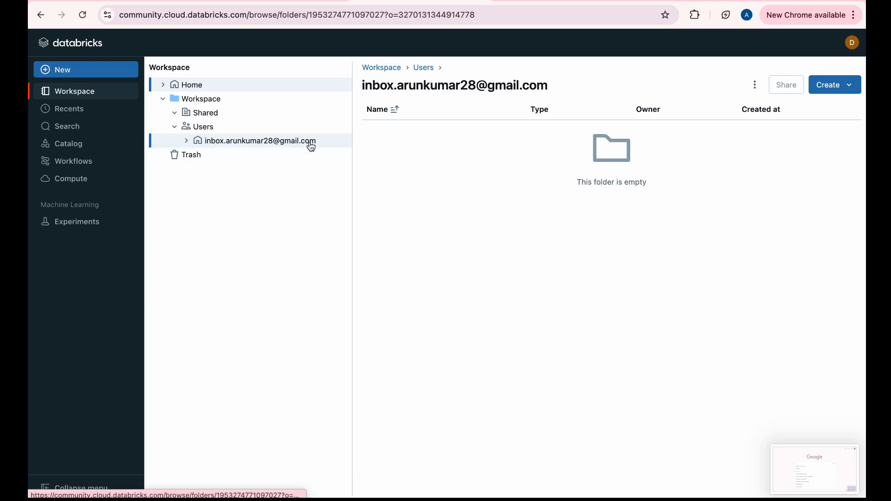
{"action": "left_click", "coordinate": [827, 84]}
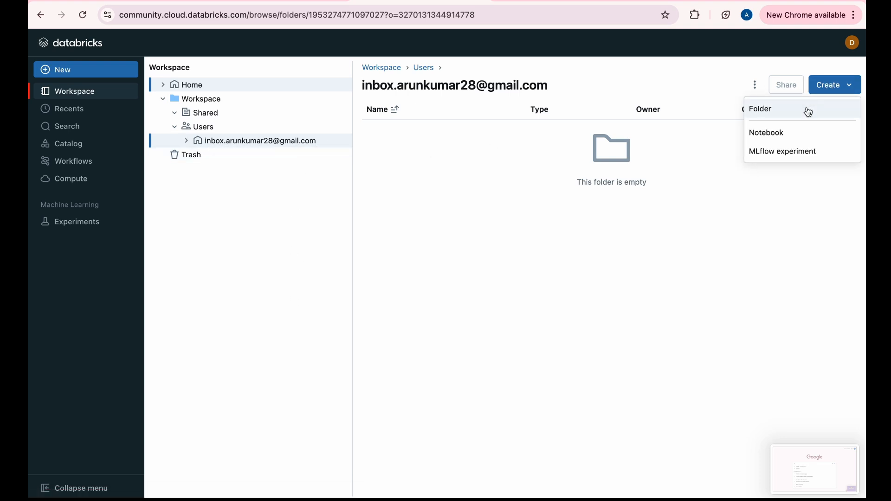
{"action": "left_click", "coordinate": [801, 138]}
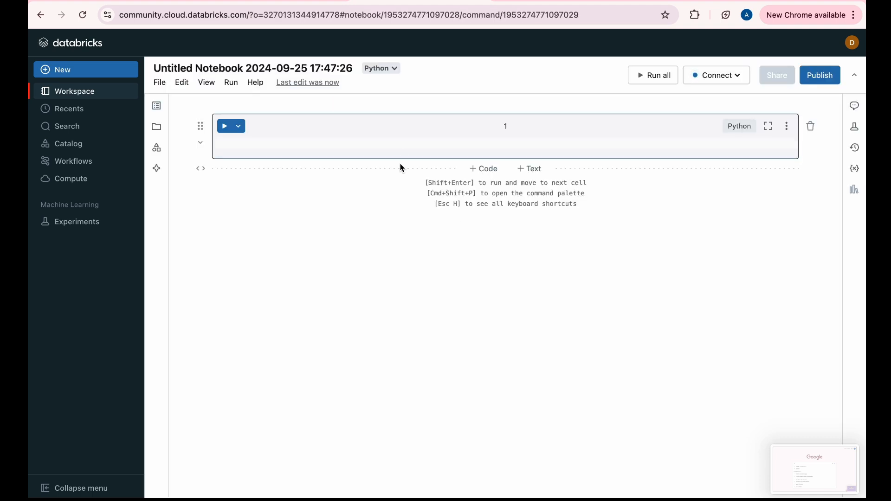
{"action": "left_click", "coordinate": [346, 68]}
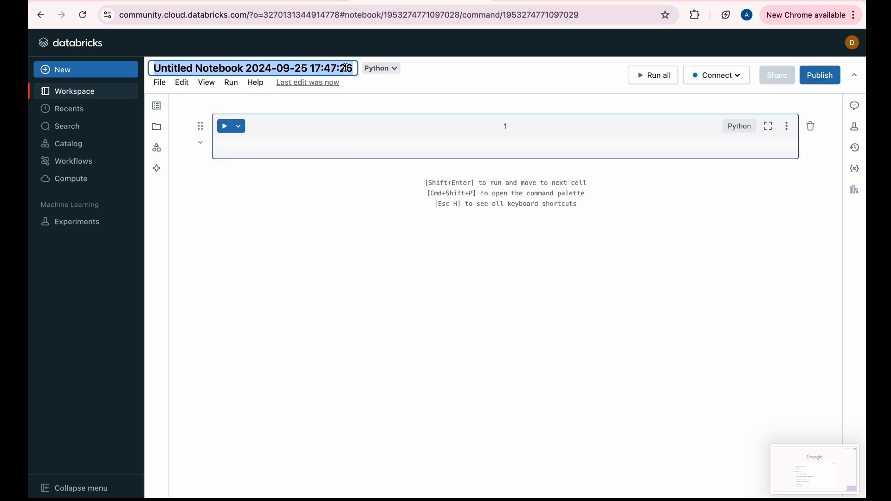
{"action": "type", "text": "my-no"}
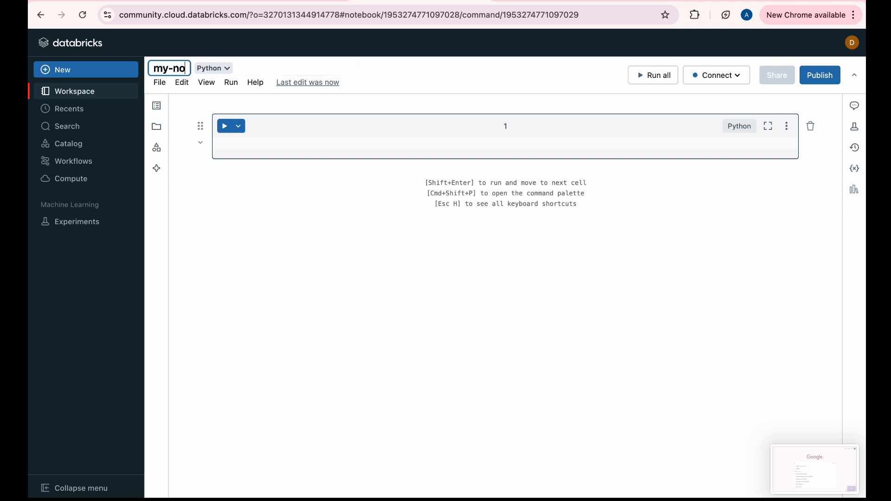
{"action": "type", "text": "tebook-one"}
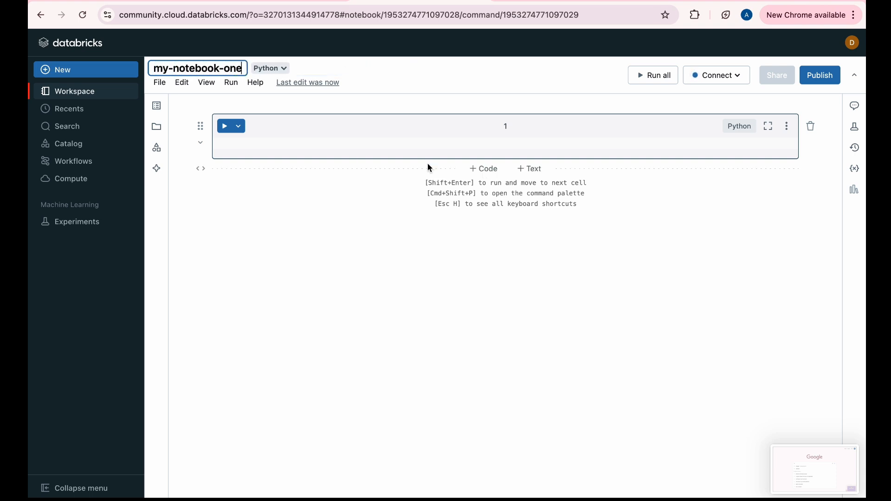
{"action": "left_click", "coordinate": [338, 141]}
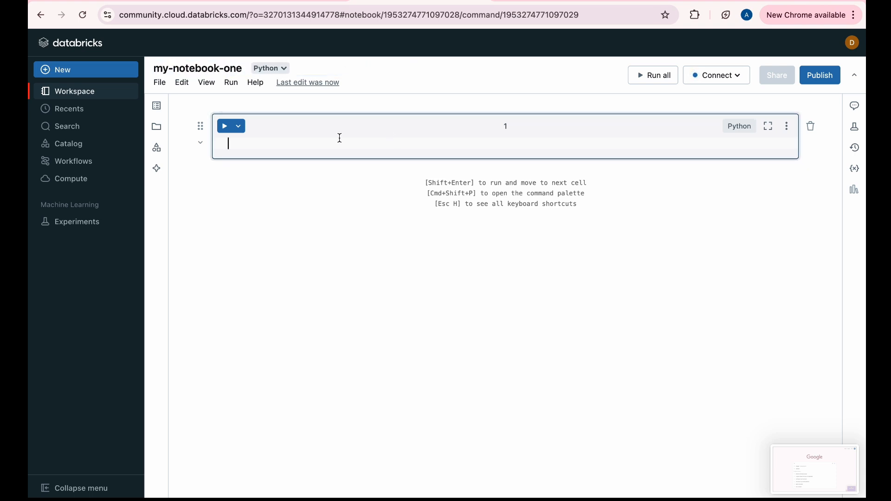
Import the notebook file Day_6 (24-09-2024).dbc from the Downloads folder into the workspace
{"action": "left_click", "coordinate": [160, 84]}
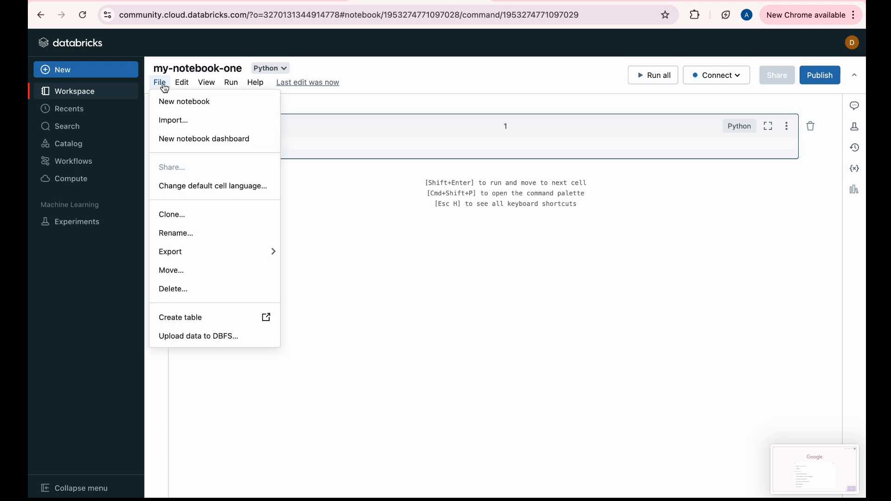
{"action": "left_click", "coordinate": [193, 122]}
{"action": "left_click", "coordinate": [470, 163]}
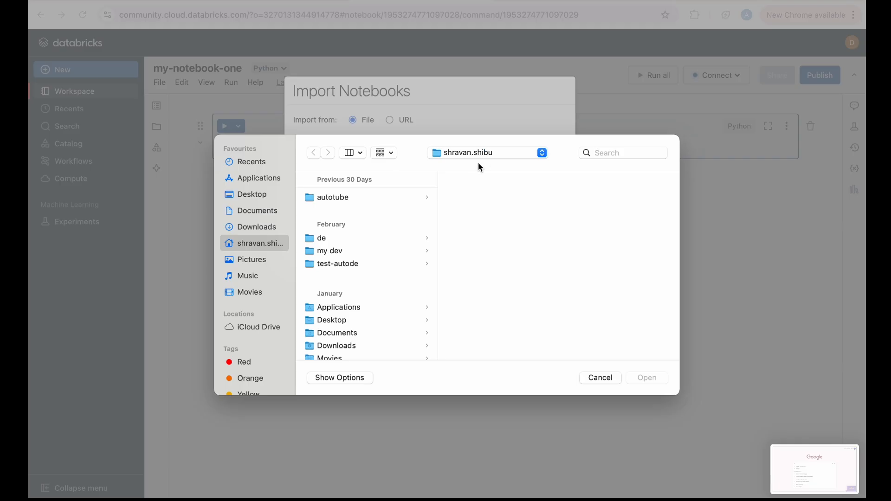
{"action": "scroll", "coordinate": [342, 325], "scroll_direction": "down", "scroll_amount": 3}
{"action": "left_click", "coordinate": [271, 227]}
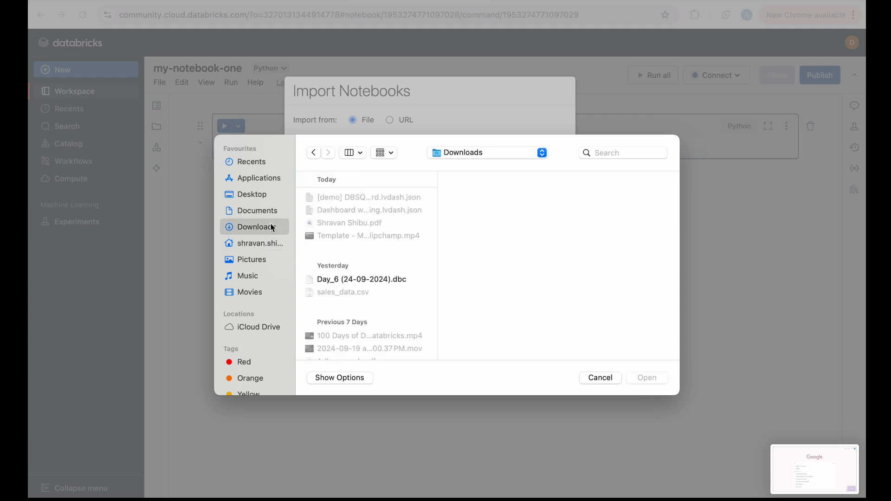
{"action": "left_click", "coordinate": [371, 284]}
{"action": "double_click", "coordinate": [405, 279]}
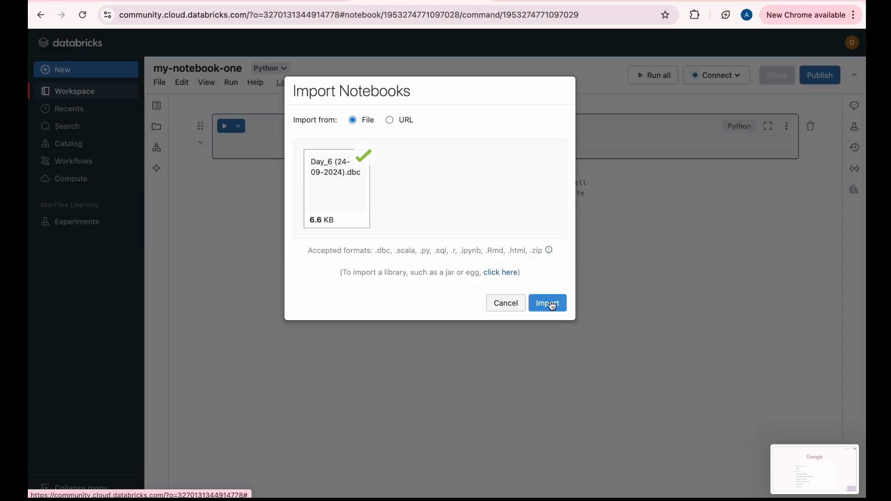
{"action": "left_click", "coordinate": [552, 305]}
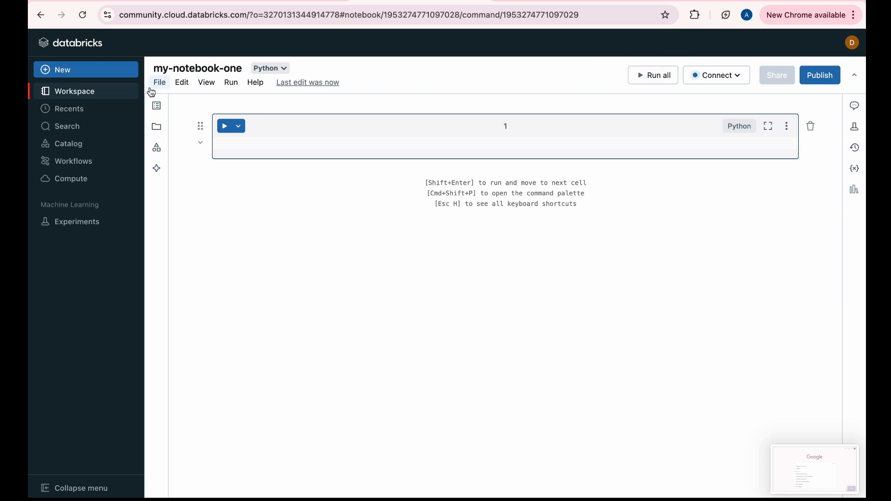
Start configuring a new all-purpose compute and shorten its name to demo's Cluster
{"action": "left_click", "coordinate": [730, 82]}
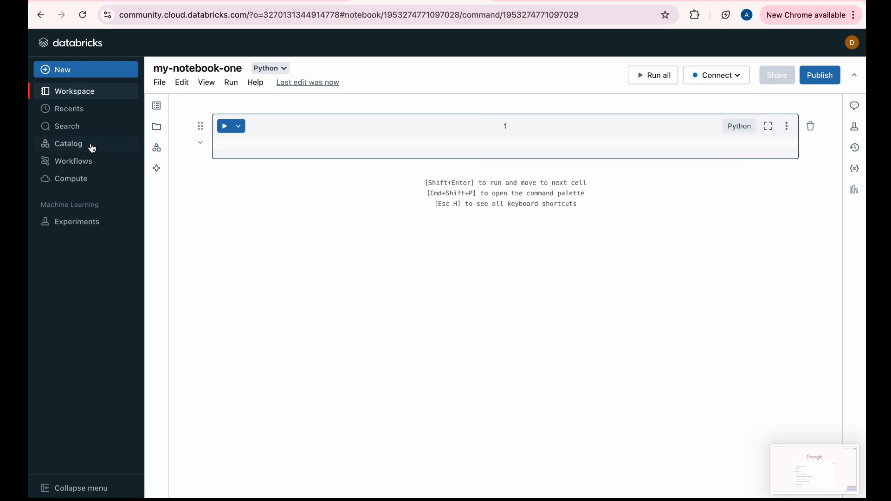
{"action": "left_click", "coordinate": [90, 179]}
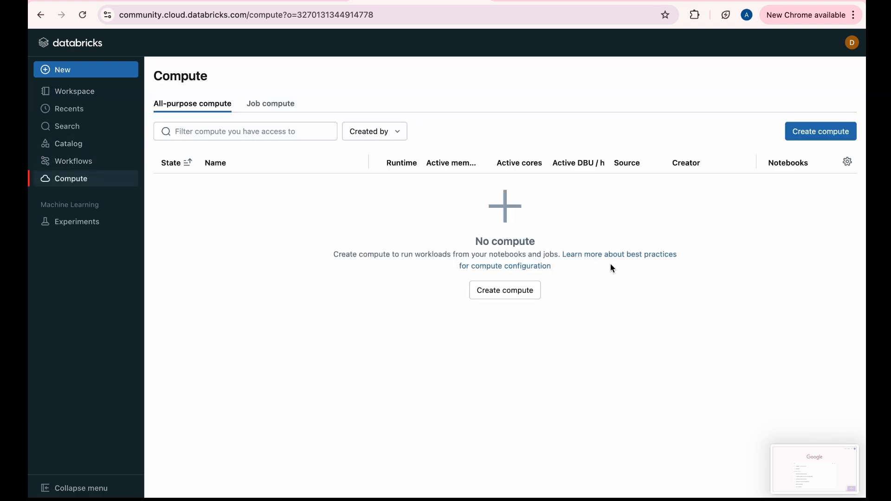
{"action": "left_click", "coordinate": [812, 134]}
{"action": "left_click_drag", "start_coordinate": [277, 137], "coordinate": [147, 139]}
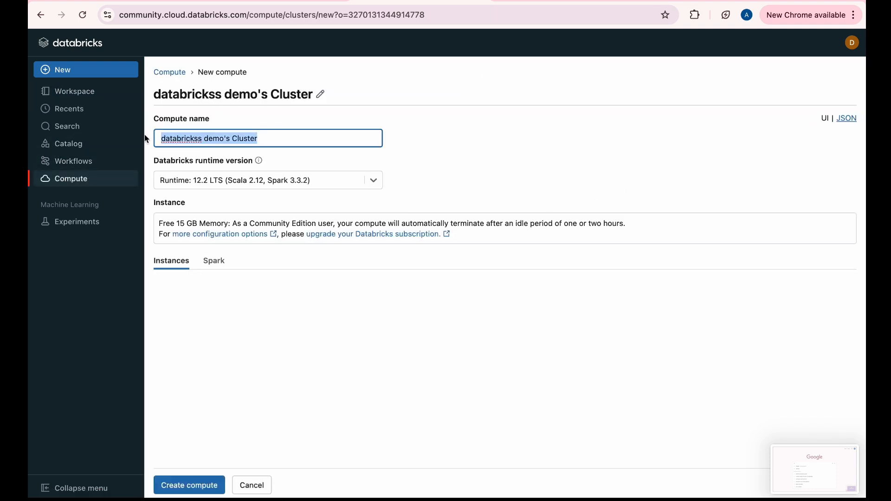
{"action": "left_click_drag", "start_coordinate": [207, 138], "coordinate": [127, 139]}
{"action": "key", "text": "BackSpace"}
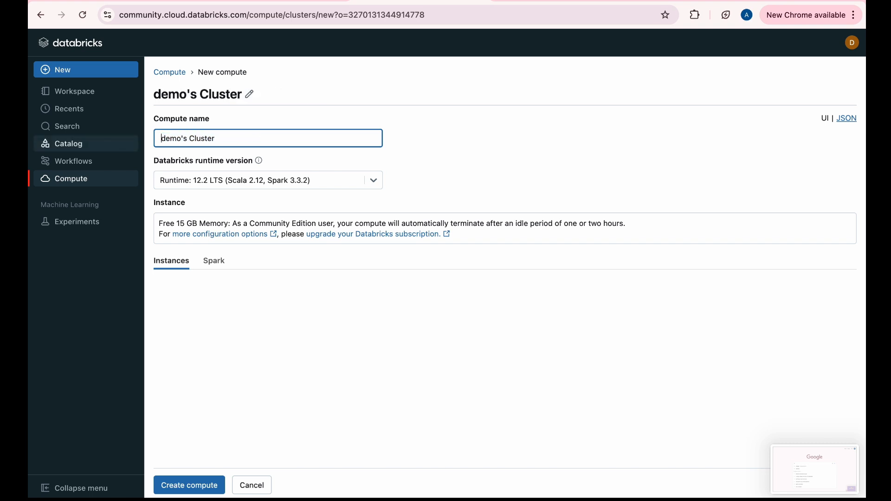
{"action": "left_click", "coordinate": [264, 202]}
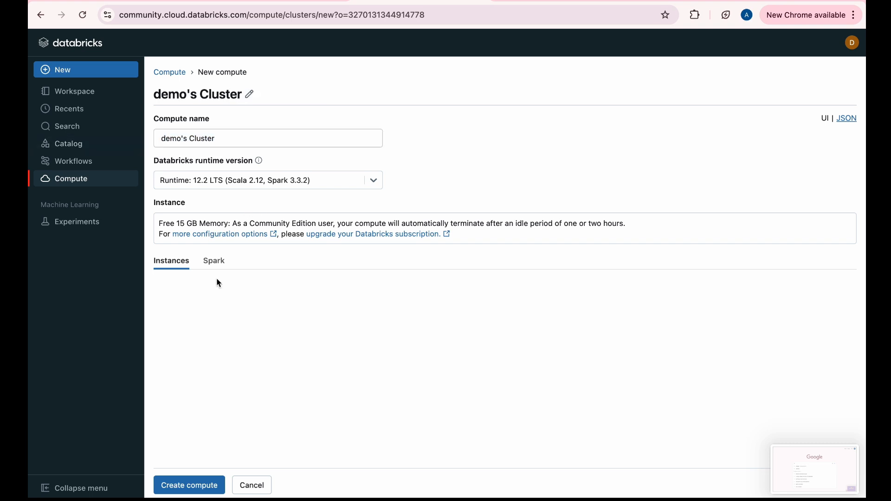
Set the Databricks runtime version to 14.3 LTS (Scala 2.12, Spark 3.5.0) and create the compute
{"action": "left_click", "coordinate": [377, 182]}
{"action": "left_click", "coordinate": [308, 287]}
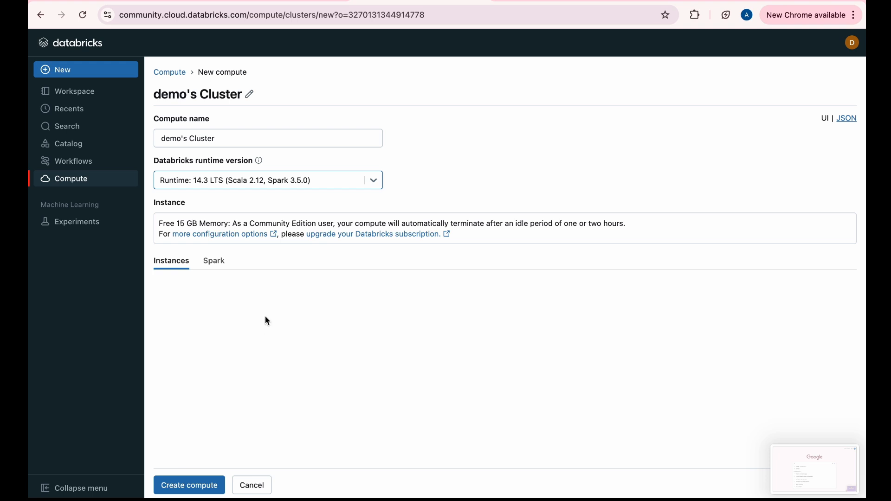
{"action": "left_click", "coordinate": [185, 485]}
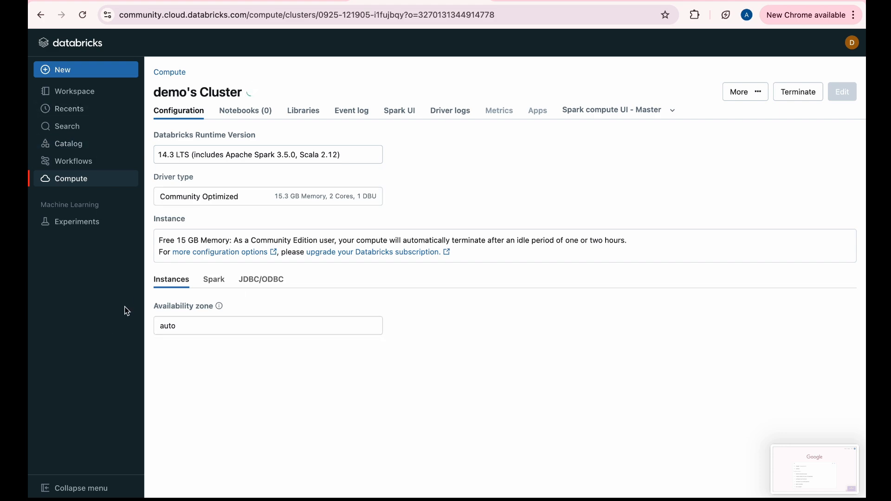
Open the imported Day_6 (24-09-2024) notebook and examine its Scala dataset cell and the default language options
{"action": "left_click", "coordinate": [99, 98]}
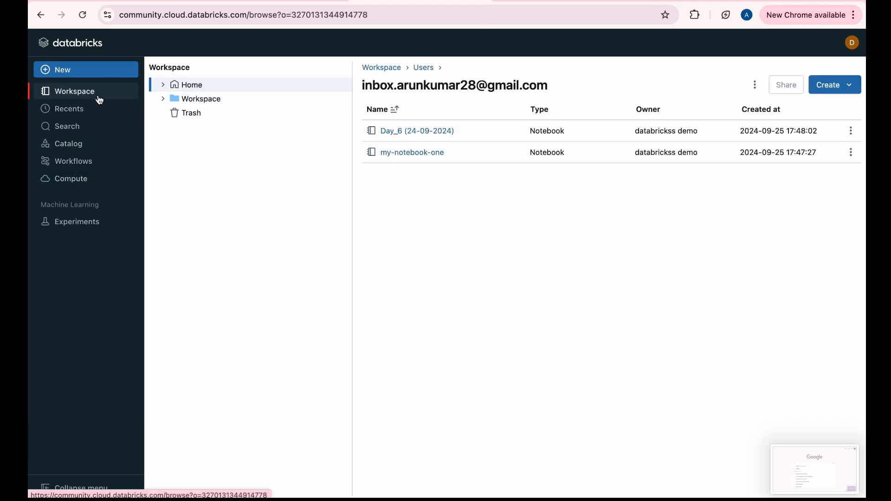
{"action": "left_click", "coordinate": [410, 131]}
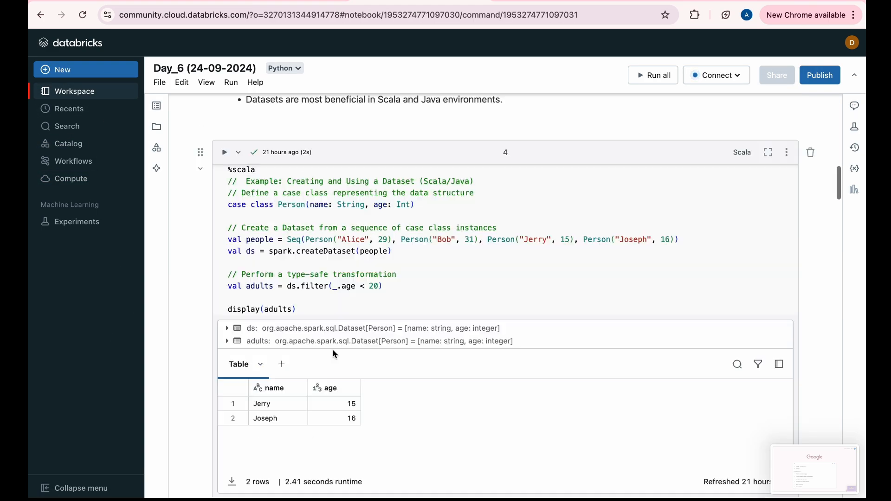
{"action": "scroll", "coordinate": [233, 425], "scroll_direction": "down", "scroll_amount": 20}
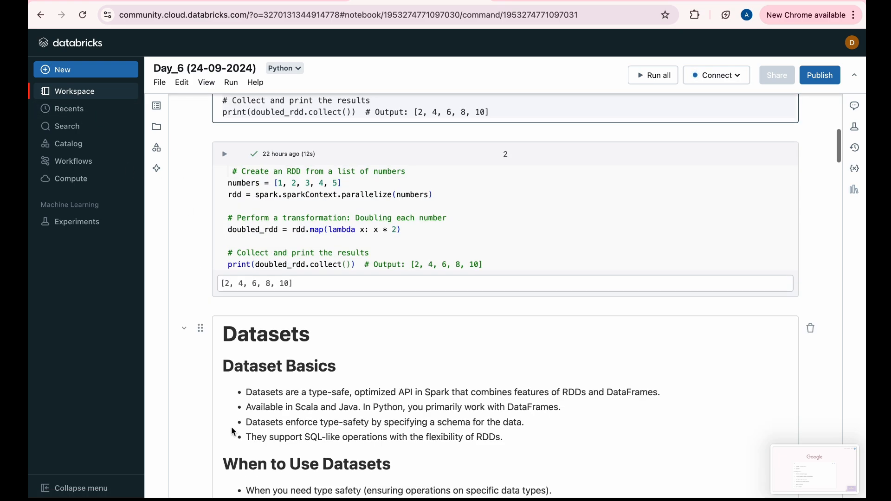
{"action": "scroll", "coordinate": [268, 335], "scroll_direction": "up", "scroll_amount": 6}
{"action": "left_click_drag", "start_coordinate": [268, 335], "coordinate": [228, 331]}
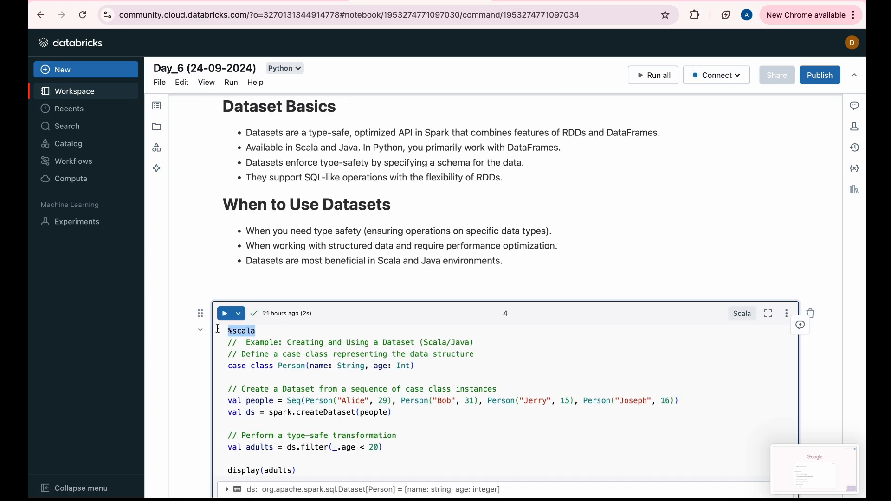
{"action": "left_click", "coordinate": [283, 74]}
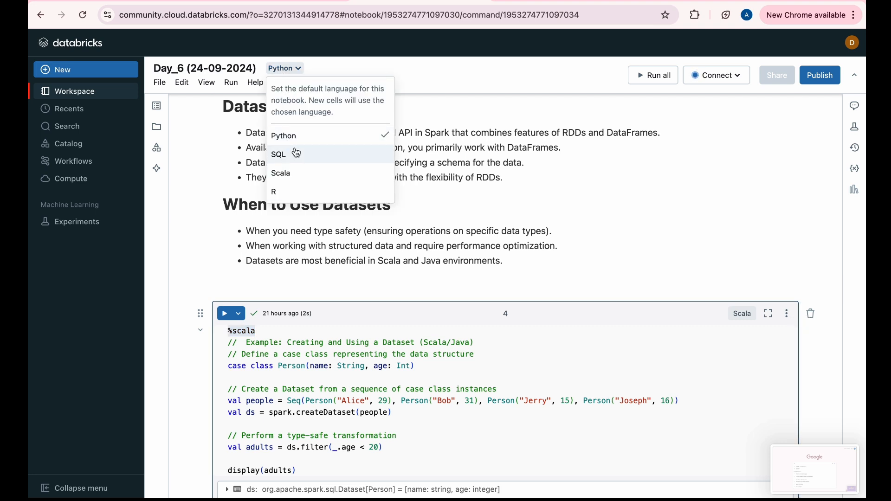
{"action": "left_click", "coordinate": [284, 211]}
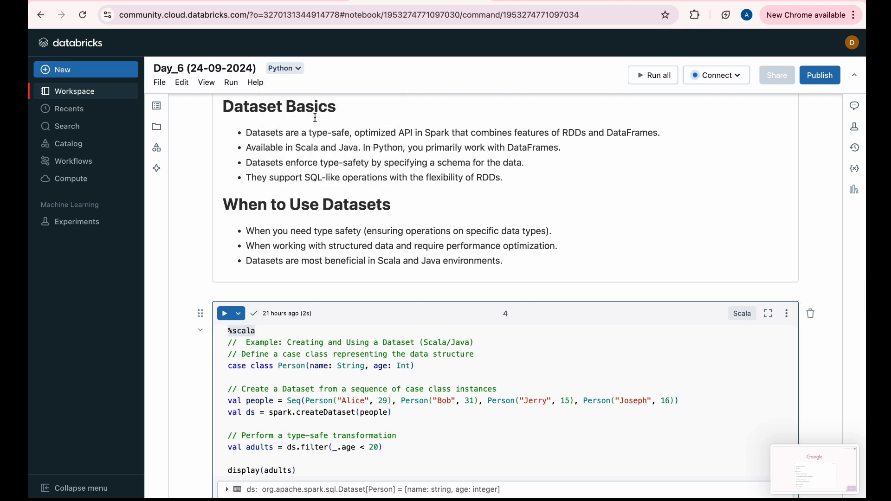
{"action": "scroll", "coordinate": [274, 339], "scroll_direction": "down", "scroll_amount": 1}
{"action": "scroll", "coordinate": [274, 340], "scroll_direction": "down", "scroll_amount": 3}
{"action": "scroll", "coordinate": [303, 276], "scroll_direction": "up", "scroll_amount": 2}
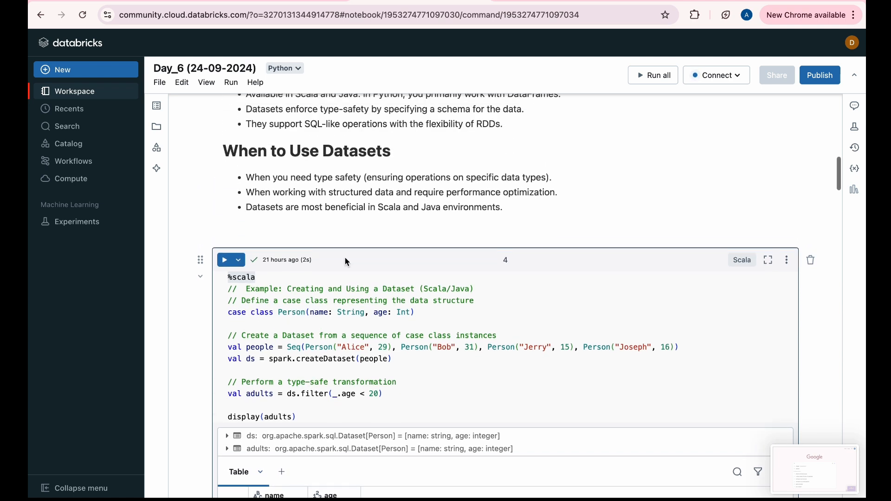
Insert a %sql cell containing SELECT * FROM TABLE above the Scala dataset cell, and delete that cell again
{"action": "left_click", "coordinate": [483, 238]}
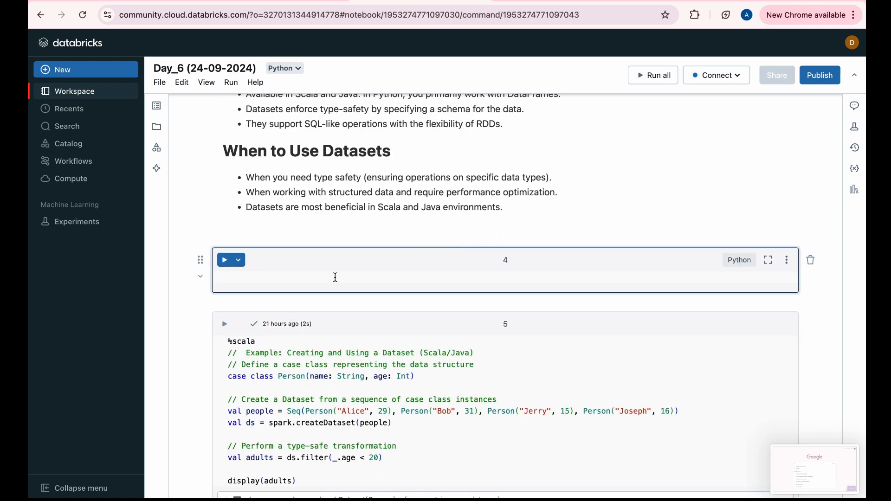
{"action": "type", "text": "%sql"}
{"action": "key", "text": "Return"}
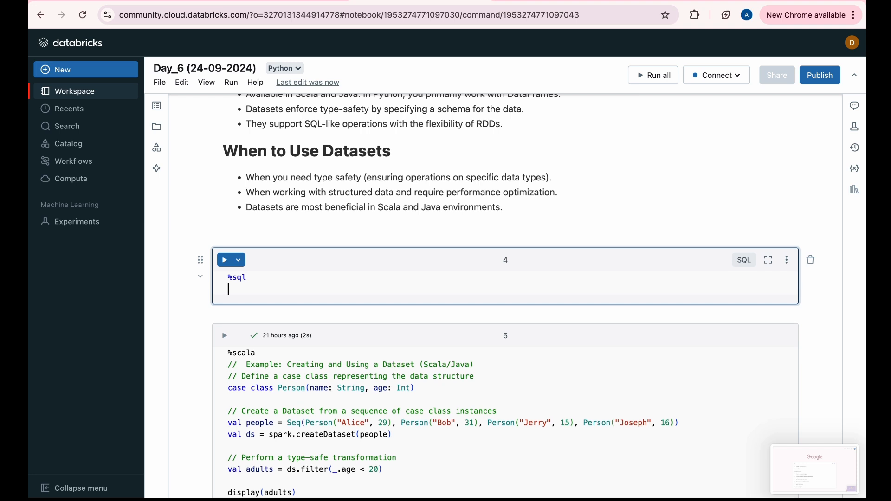
{"action": "mouse_move", "coordinate": [452, 310]}
{"action": "type", "text": "SELECT * FROM"}
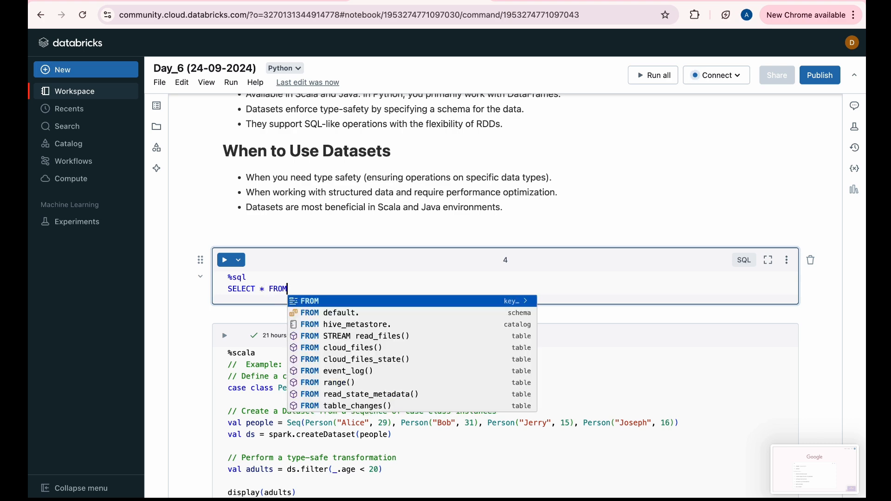
{"action": "type", "text": " TABLE"}
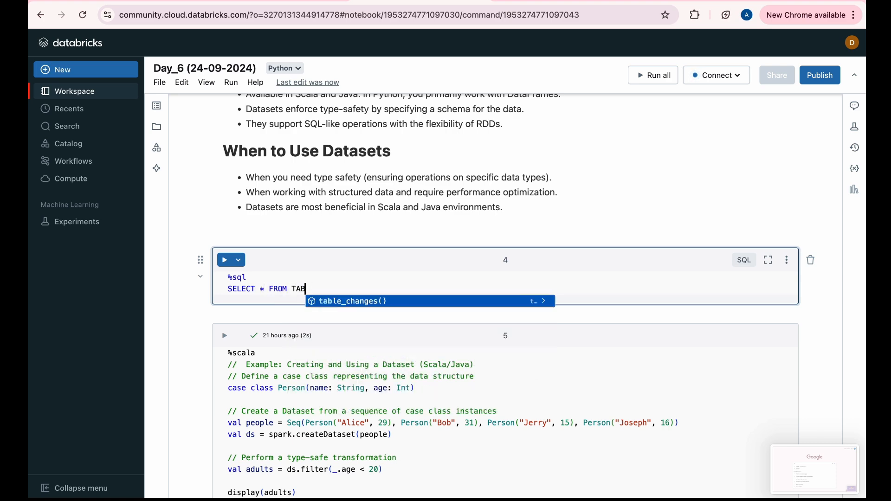
{"action": "left_click", "coordinate": [811, 260]}
{"action": "left_click", "coordinate": [608, 307]}
Attach the Day_6 (24-09-2024) notebook to demo's Cluster
{"action": "left_click", "coordinate": [711, 76]}
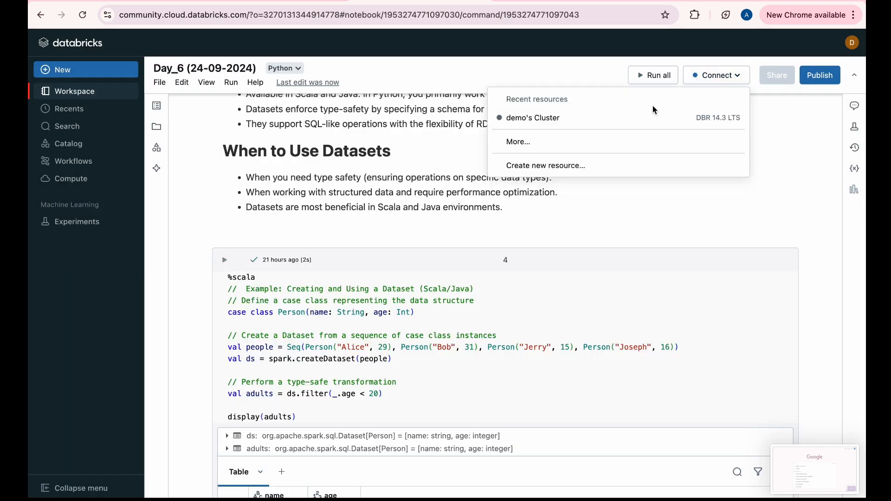
{"action": "left_click", "coordinate": [653, 120]}
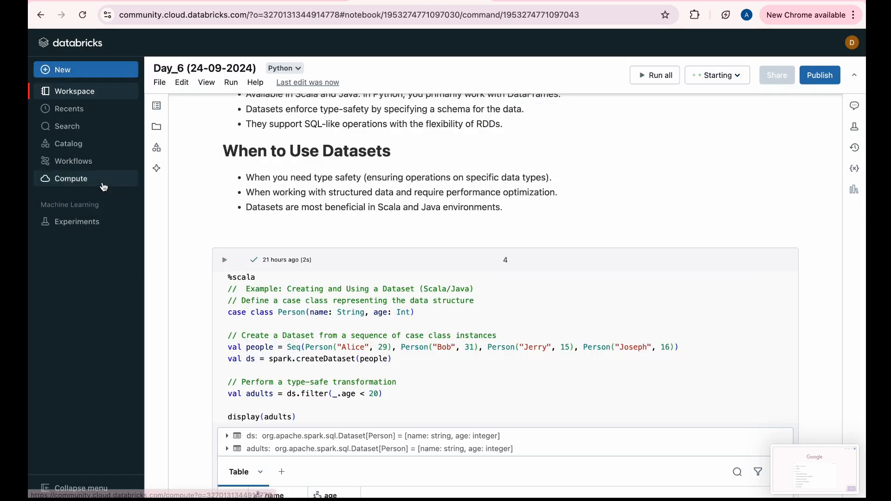
View the recently opened items, the workspace search and the catalog's databases and tables
{"action": "left_click", "coordinate": [97, 115]}
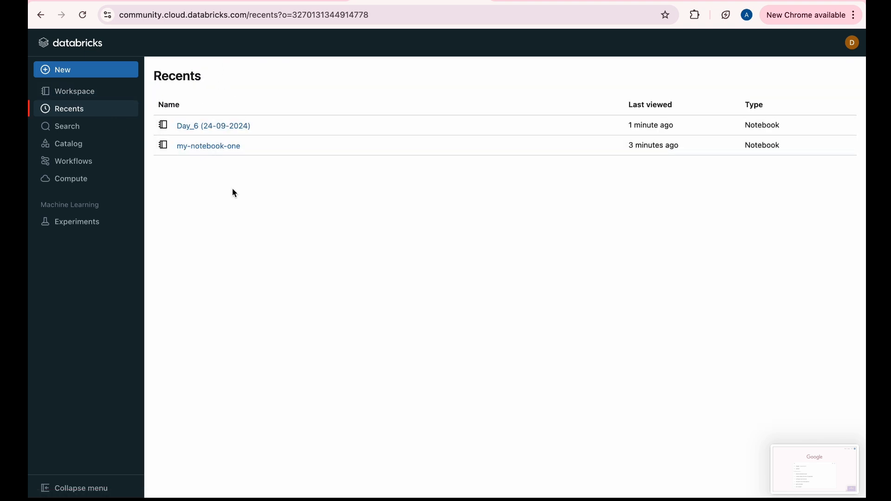
{"action": "left_click", "coordinate": [94, 154]}
{"action": "left_click", "coordinate": [85, 128]}
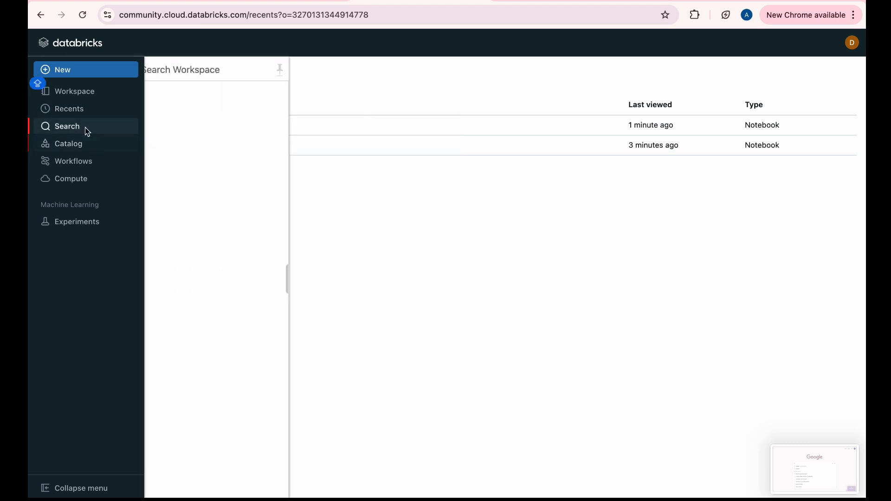
{"action": "left_click", "coordinate": [77, 152]}
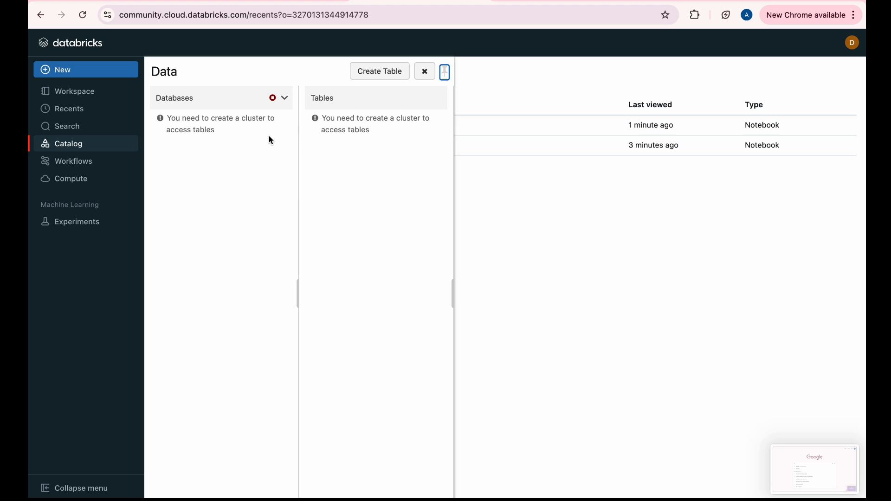
View the Workflows page and the list of all-purpose compute clusters
{"action": "left_click", "coordinate": [112, 166]}
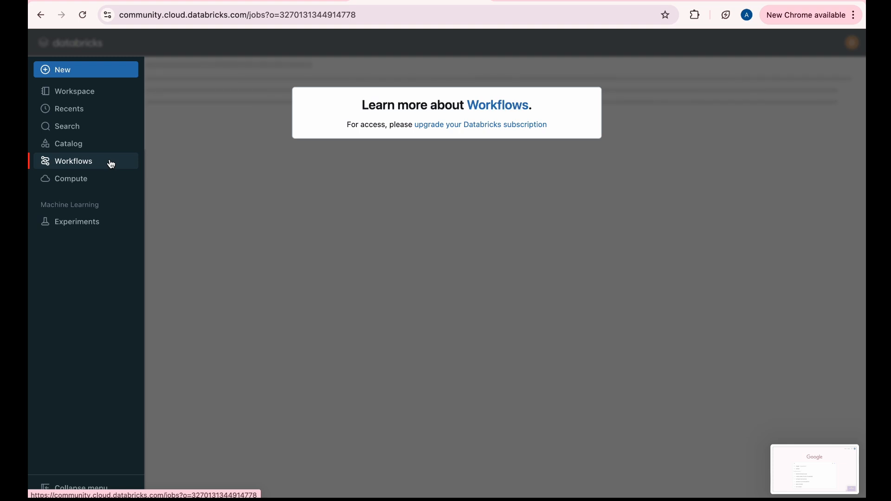
{"action": "left_click", "coordinate": [112, 190]}
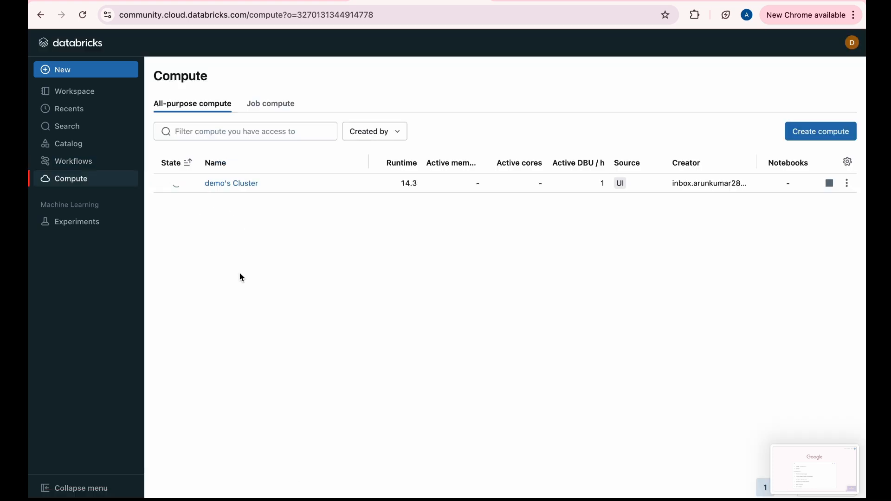
Reopen the Day_6 (24-09-2024) notebook from the workspace home folder and go to its RDD creation and transformation example
{"action": "left_click", "coordinate": [118, 92]}
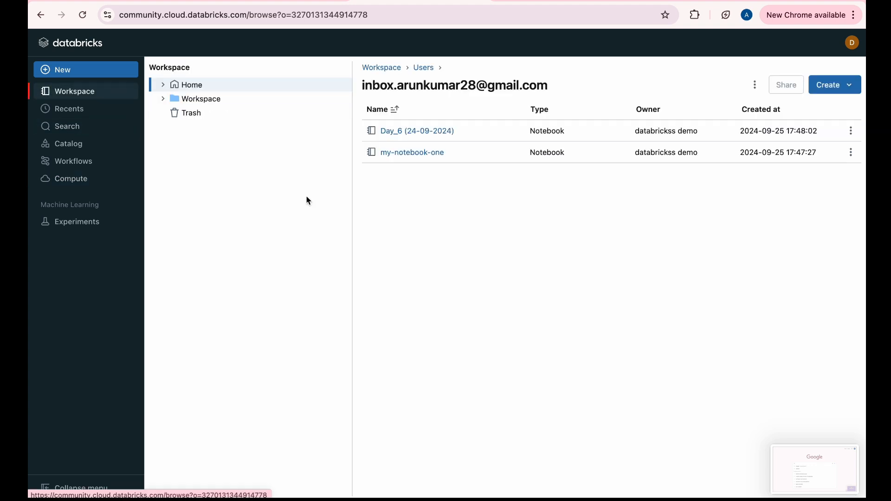
{"action": "left_click", "coordinate": [427, 152]}
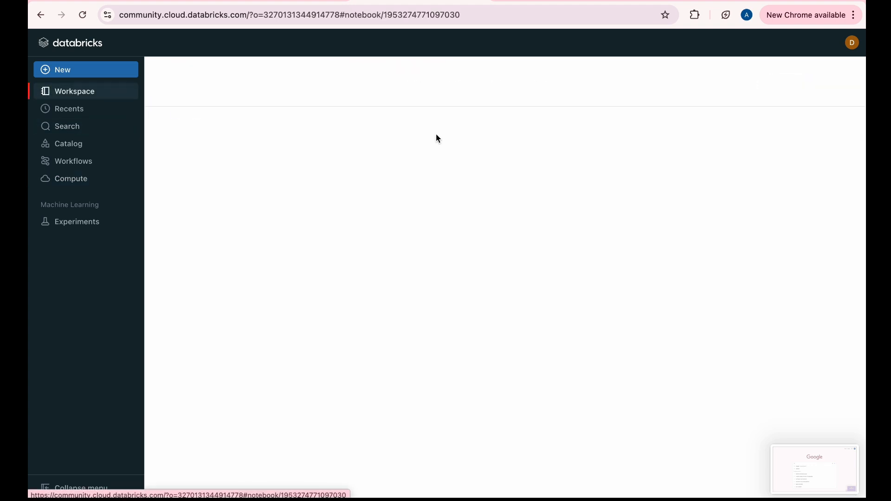
{"action": "scroll", "coordinate": [450, 230], "scroll_direction": "down", "scroll_amount": 6}
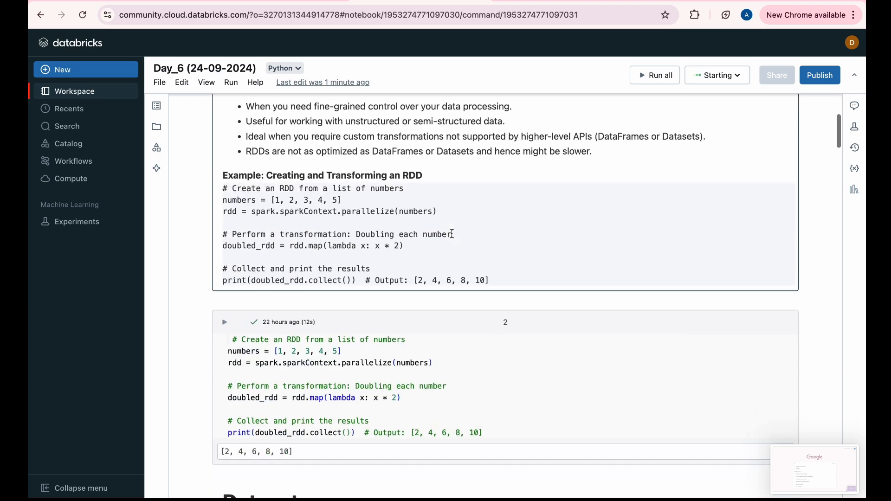
{"action": "scroll", "coordinate": [447, 269], "scroll_direction": "up", "scroll_amount": 3}
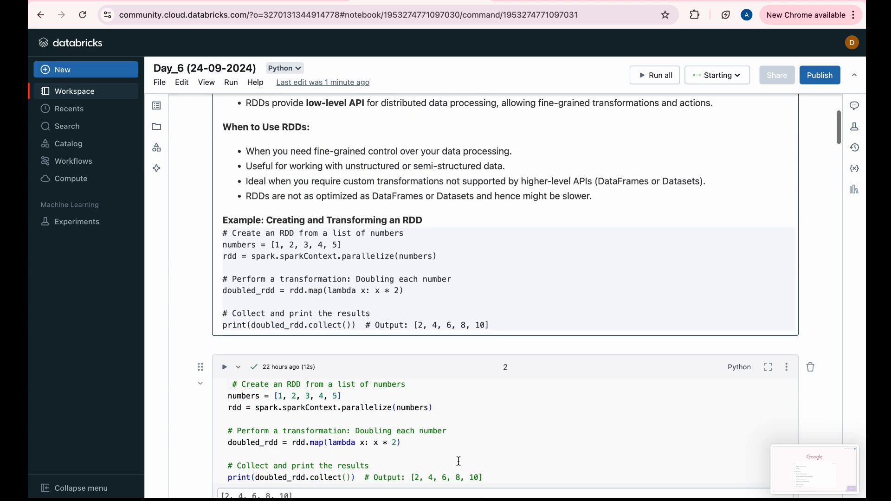
{"action": "scroll", "coordinate": [462, 386], "scroll_direction": "down", "scroll_amount": 3}
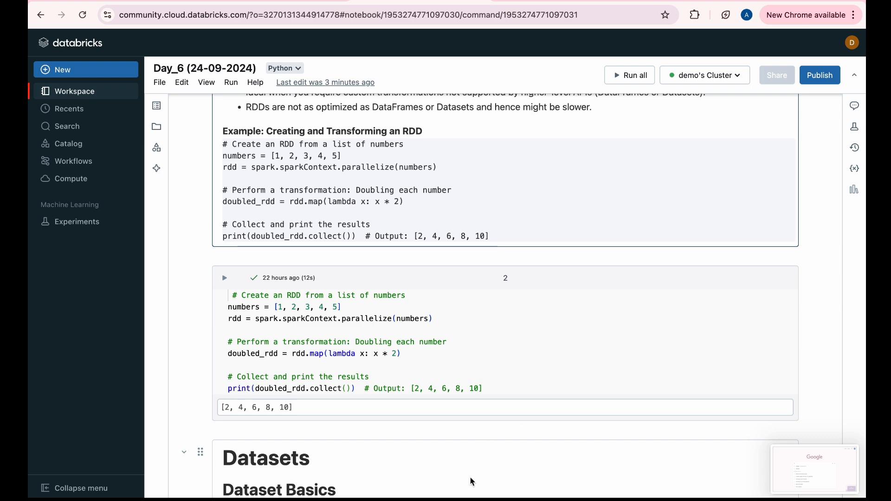
{"action": "scroll", "coordinate": [508, 332], "scroll_direction": "up", "scroll_amount": 5}
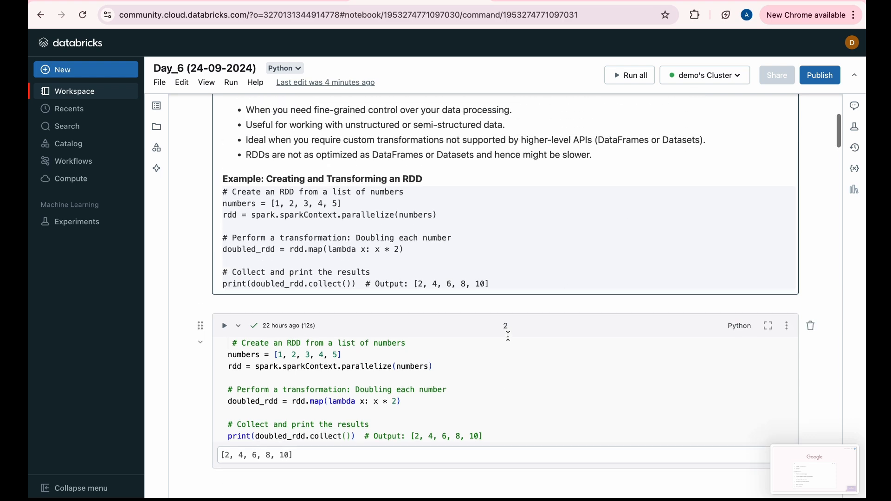
Examine the numbers list and parallelize call in the Python RDD doubling cell, and run that cell on demo's Cluster
{"action": "scroll", "coordinate": [508, 335], "scroll_direction": "down", "scroll_amount": 6}
{"action": "left_click", "coordinate": [485, 324]}
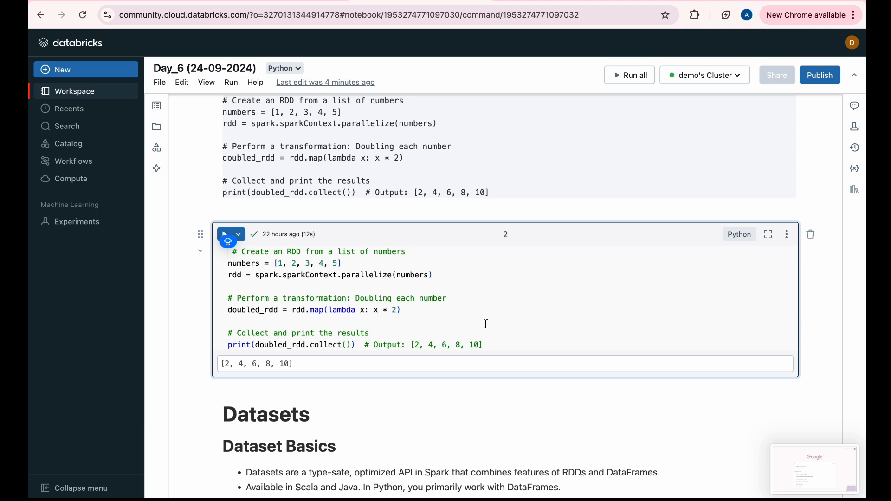
{"action": "left_click", "coordinate": [273, 264]}
{"action": "left_click", "coordinate": [342, 264], "text": "shift"}
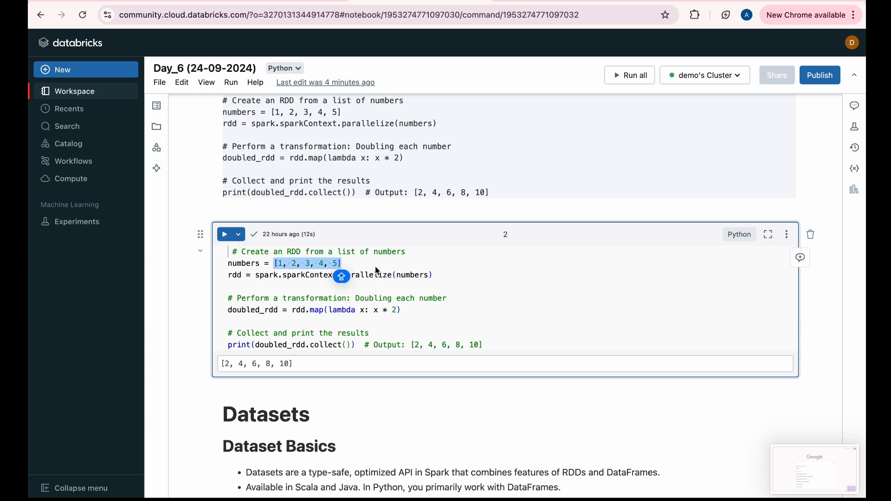
{"action": "double_click", "coordinate": [378, 275]}
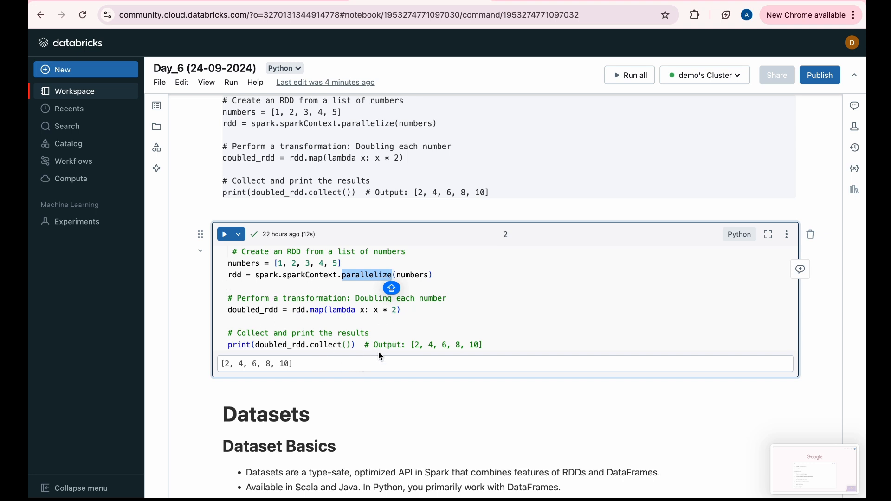
{"action": "left_click", "coordinate": [362, 345]}
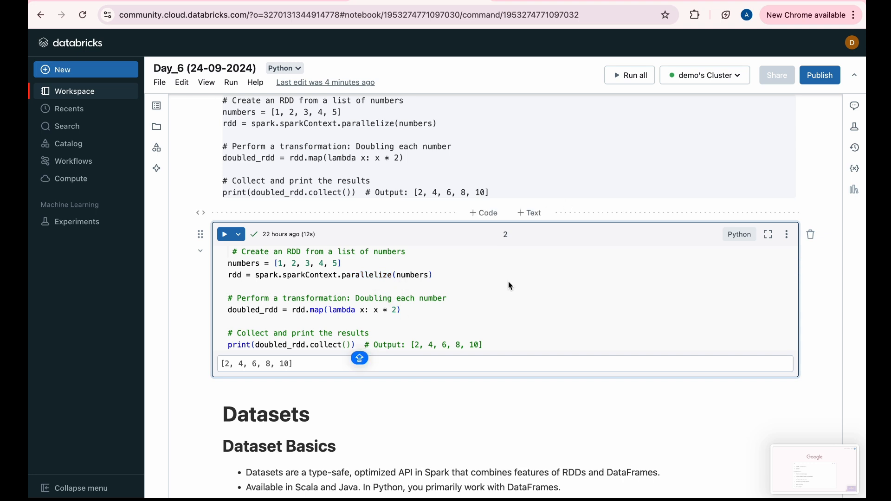
{"action": "key", "text": "shift+Return"}
Look through the notebook's run, clear and compute resource options without choosing any
{"action": "left_click", "coordinate": [261, 110]}
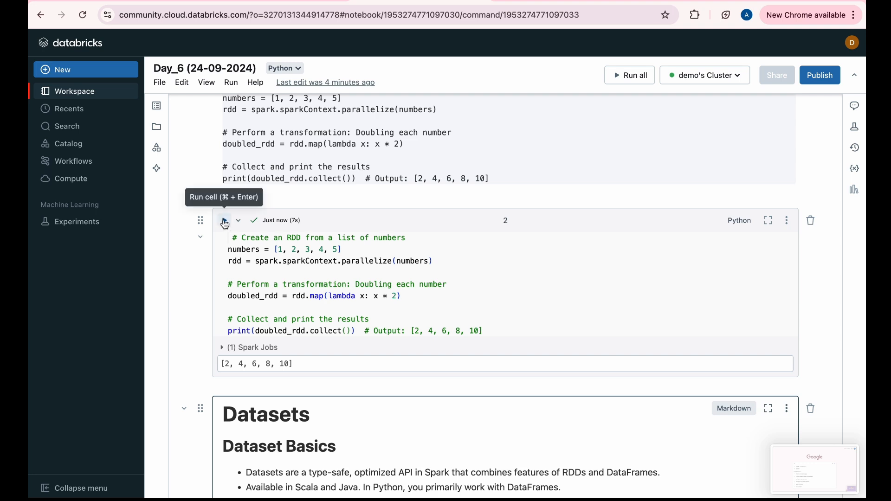
{"action": "left_click", "coordinate": [231, 82]}
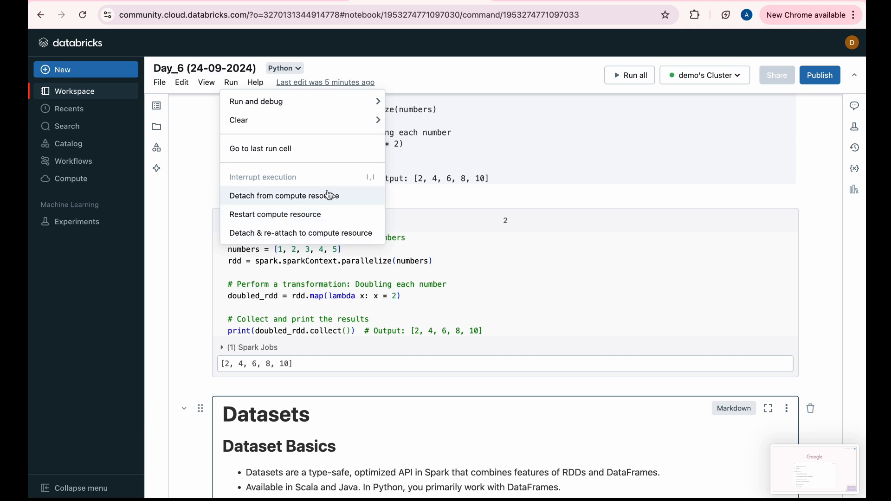
{"action": "left_click", "coordinate": [389, 305]}
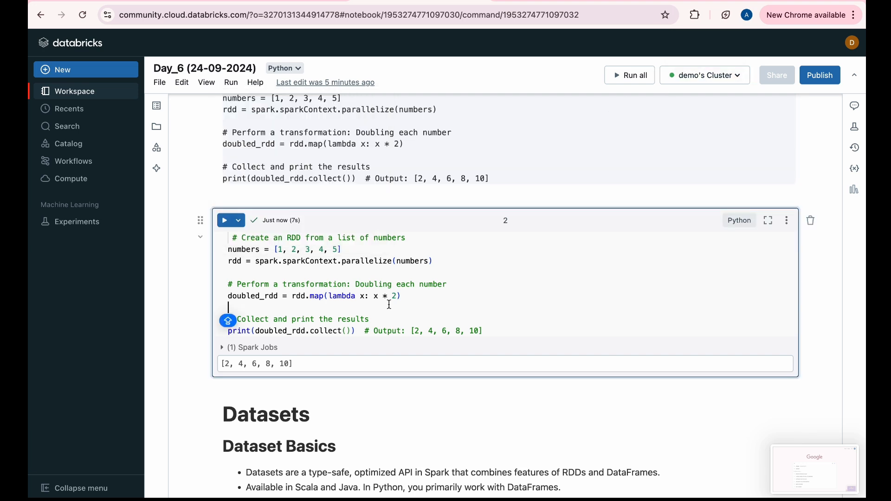
{"action": "scroll", "coordinate": [492, 185], "scroll_direction": "up", "scroll_amount": 7}
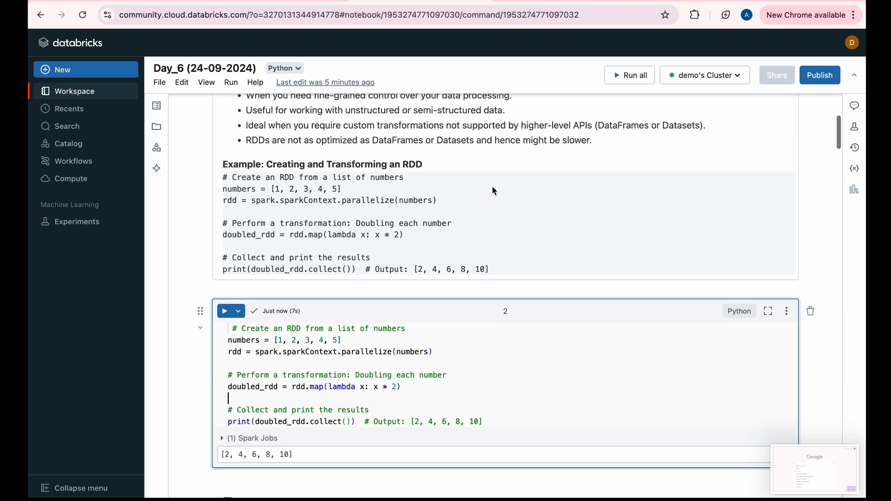
{"action": "scroll", "coordinate": [492, 186], "scroll_direction": "down", "scroll_amount": 5}
{"action": "scroll", "coordinate": [494, 191], "scroll_direction": "down", "scroll_amount": 4}
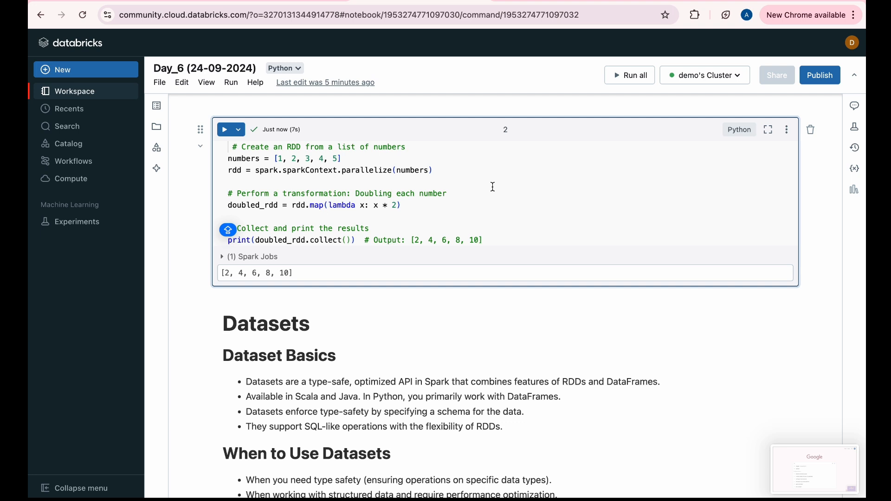
{"action": "key", "text": "super+shift+5"}
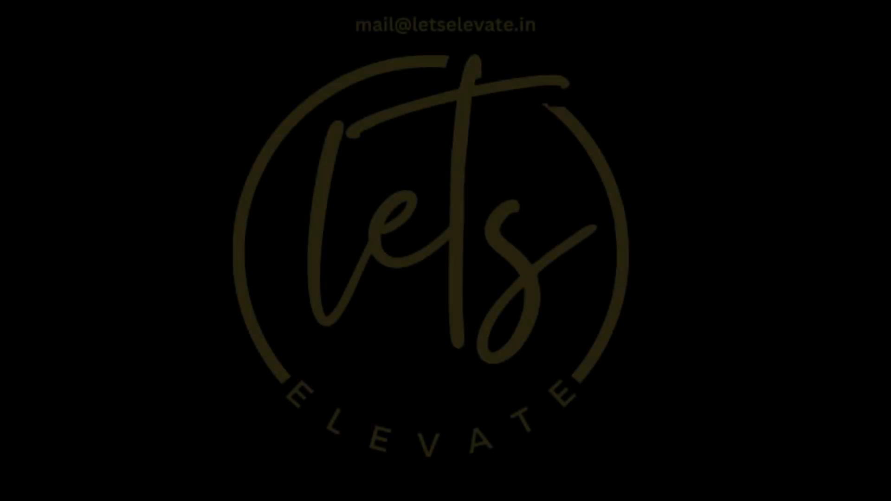